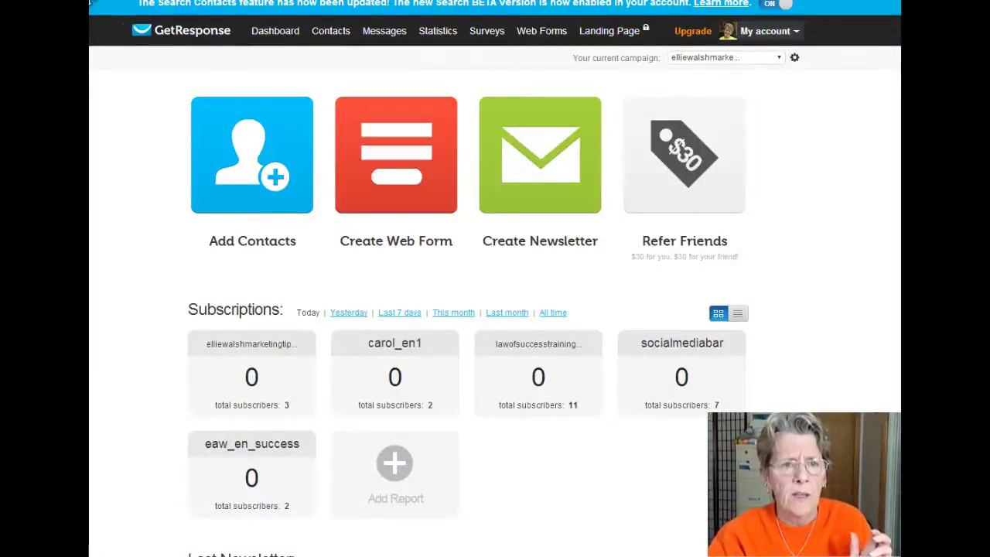
# Step: Open the EN SUCCESS GR YOUTUBE form's settings from the Web Forms list
pyautogui.moveTo(555, 30)
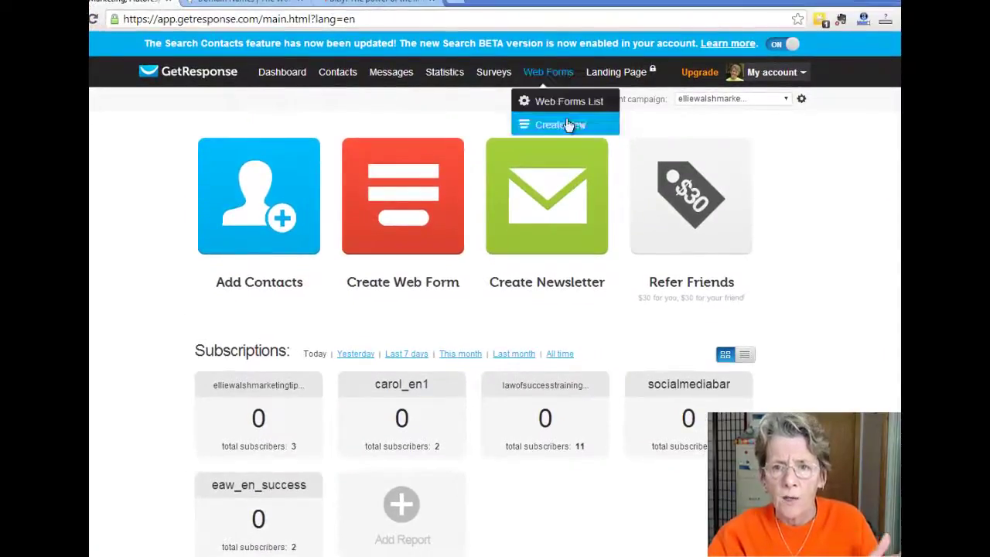
pyautogui.click(557, 104)
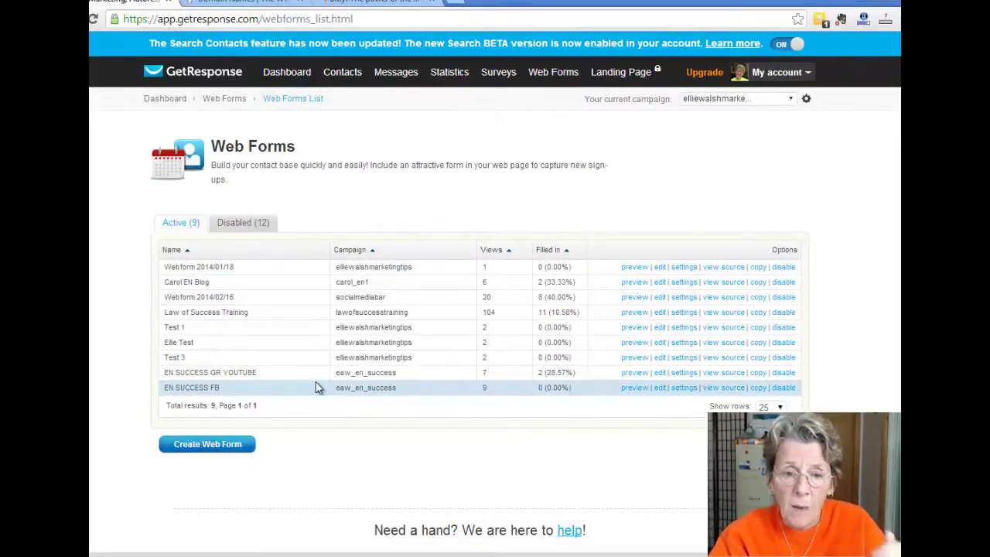
pyautogui.click(682, 374)
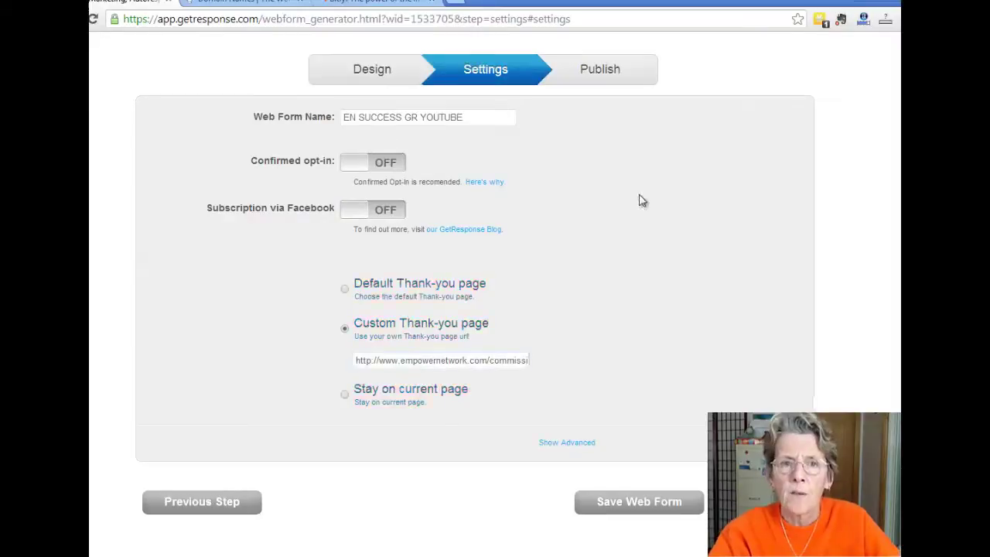
# Step: On the Publish step, let GetResponse host the form, copy its link, and open a new tab
pyautogui.click(602, 75)
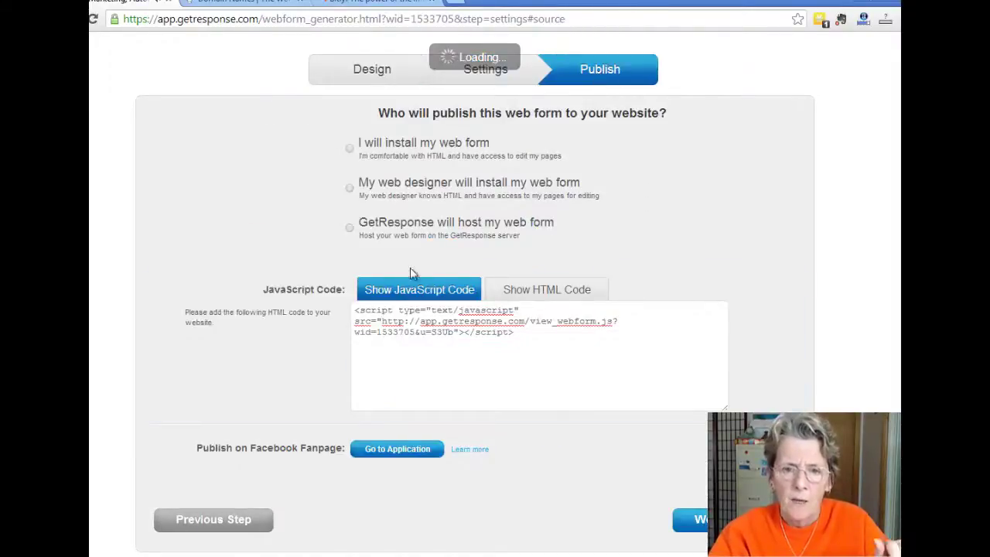
pyautogui.click(351, 231)
pyautogui.click(547, 366)
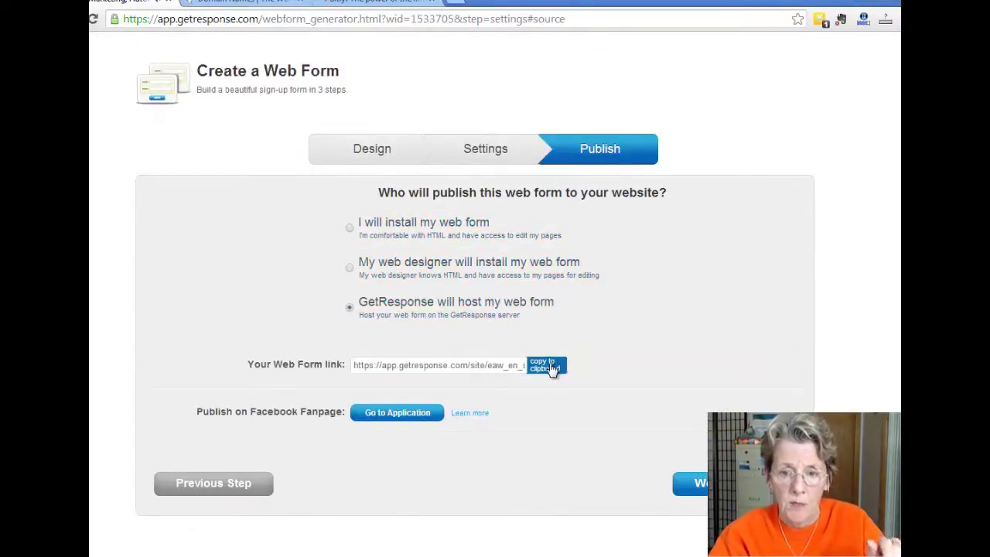
pyautogui.click(551, 368)
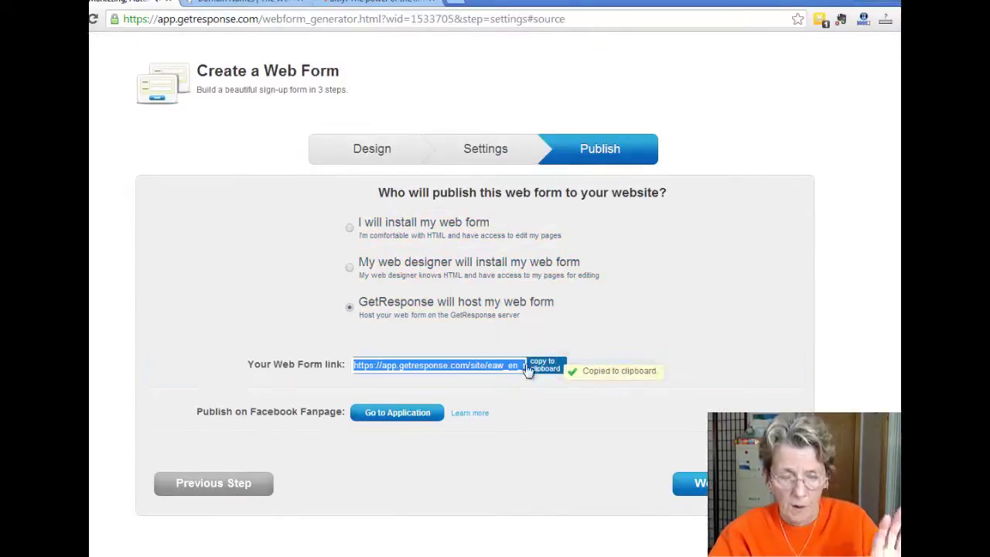
pyautogui.click(451, 3)
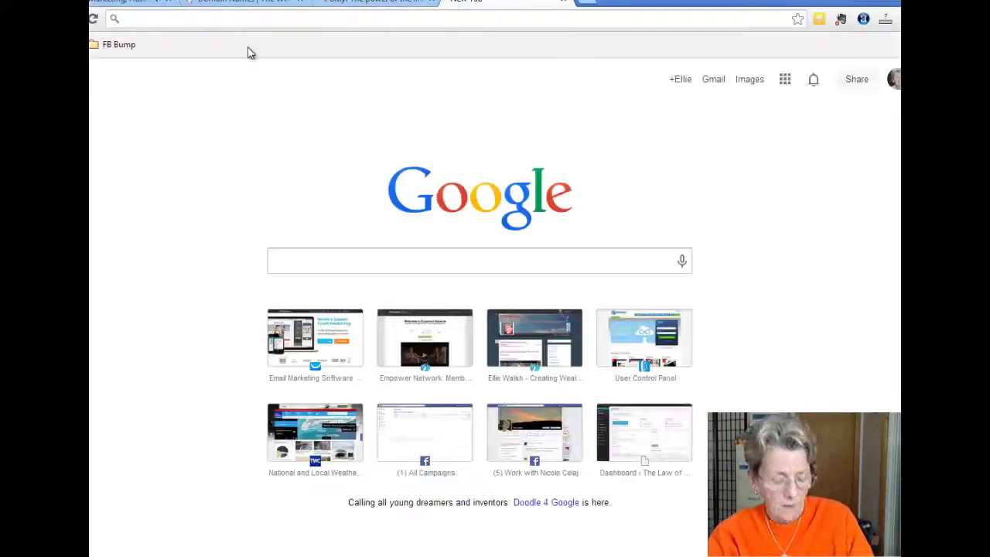
# Step: Paste the copied web form link into the new tab's address bar and load it
pyautogui.hotkey('ctrl', 'v')
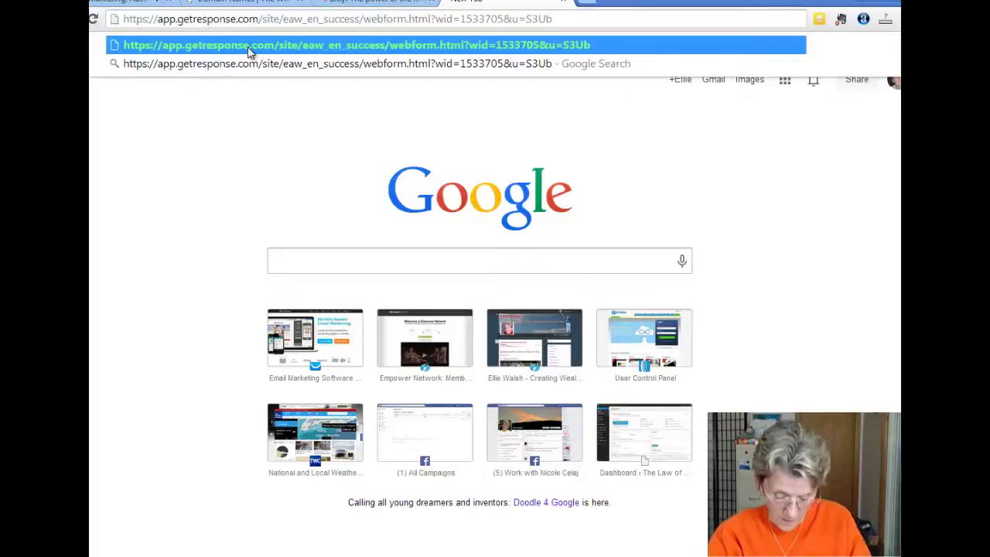
pyautogui.press('Return')
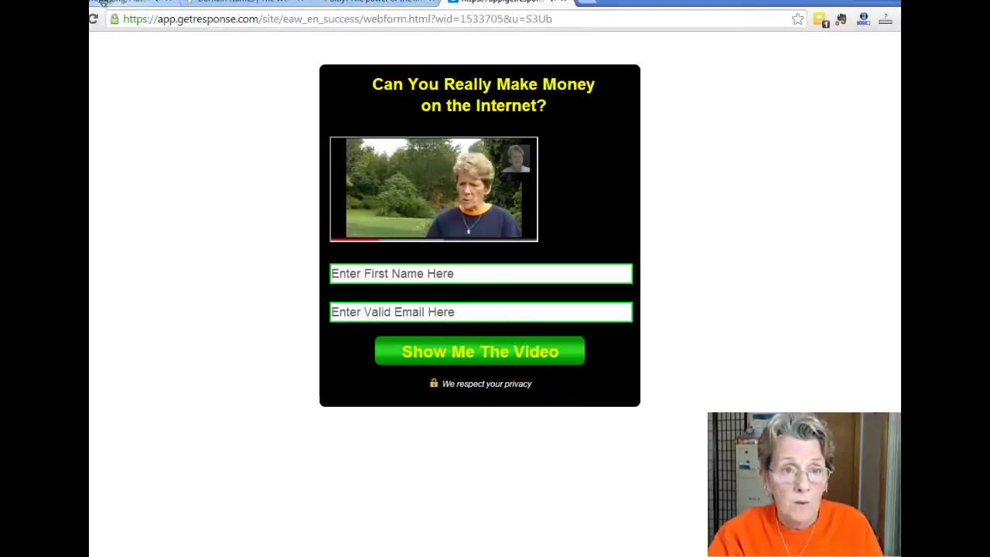
# Step: Copy the bit.ly/1i7Hy17 short link from the first Bitly bookmark
pyautogui.click(338, 3)
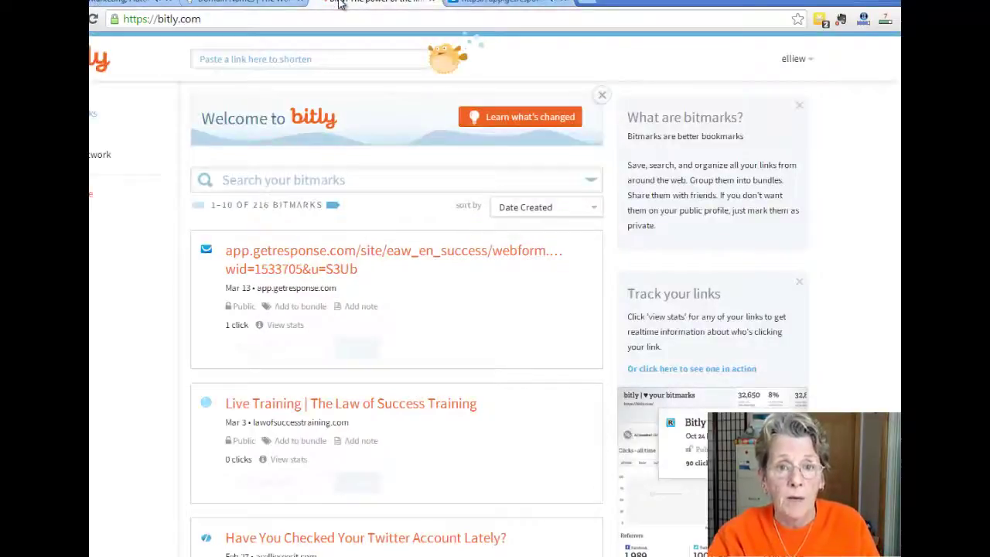
pyautogui.moveTo(282, 259)
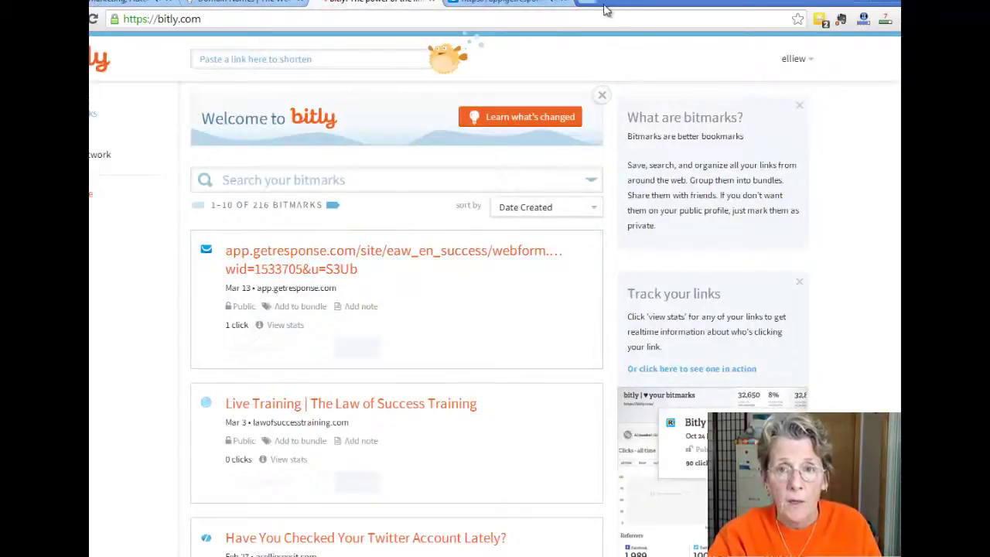
pyautogui.click(533, 3)
pyautogui.click(329, 5)
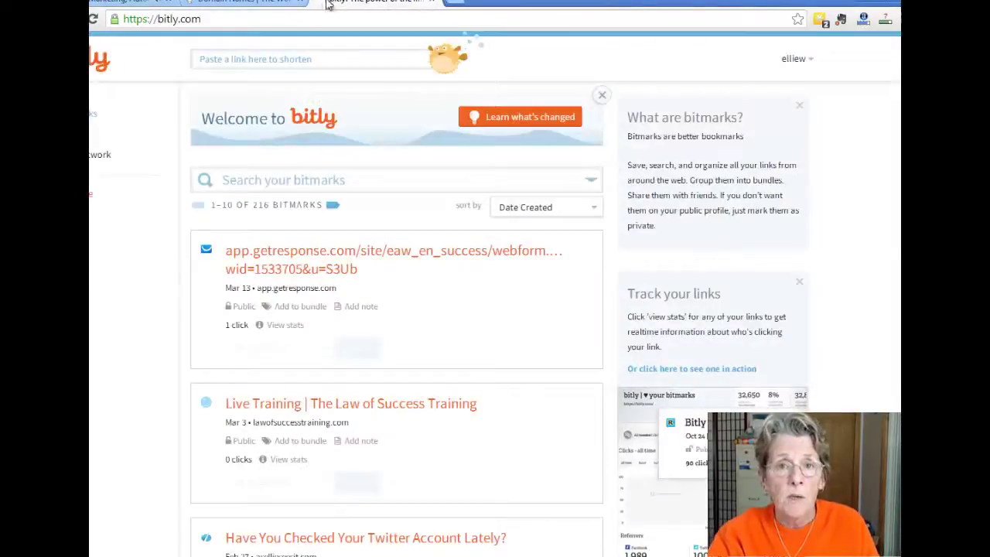
pyautogui.moveTo(329, 321)
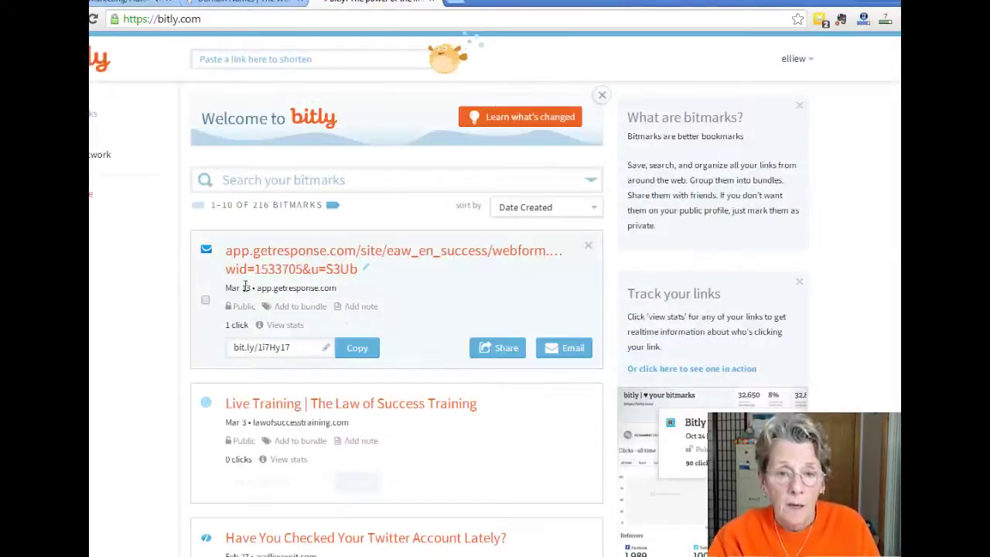
pyautogui.click(359, 348)
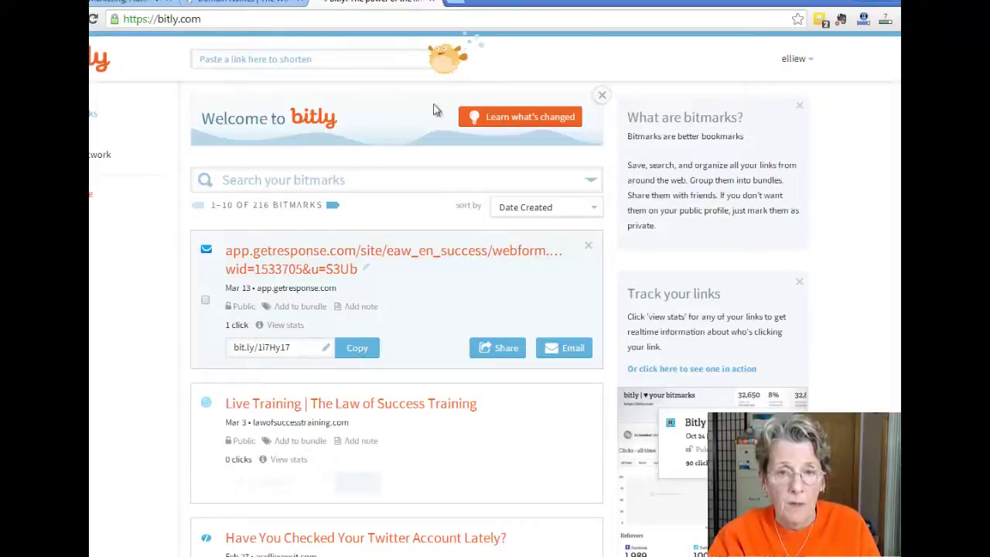
# Step: Load the short link in a new tab, pause the form's video at 0:12, then close the tab
pyautogui.click(448, 4)
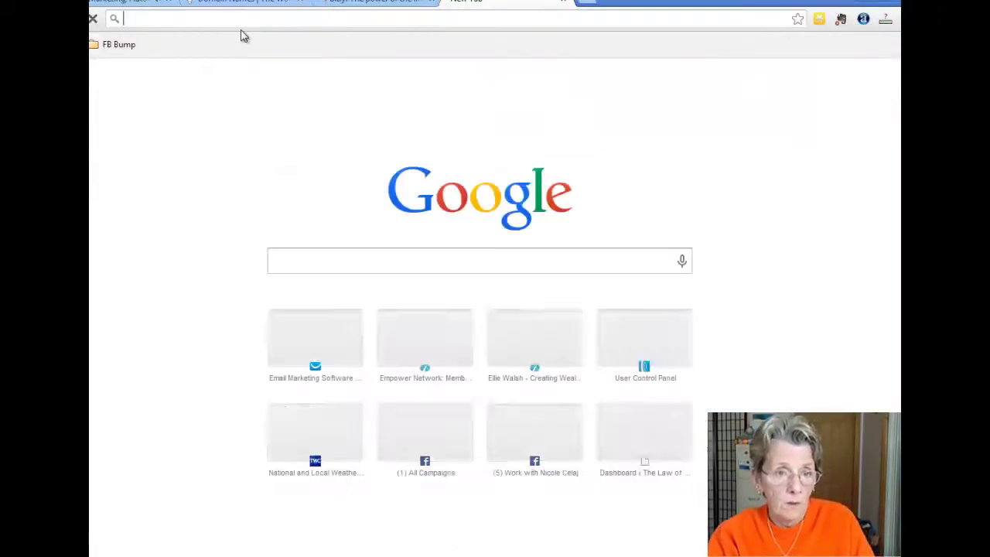
pyautogui.hotkey('ctrl', 'v')
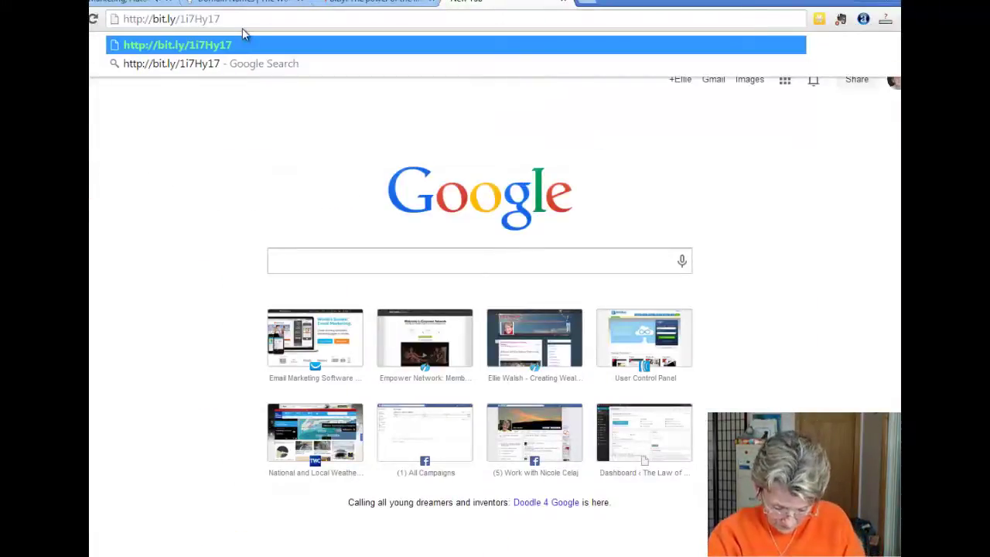
pyautogui.click(249, 48)
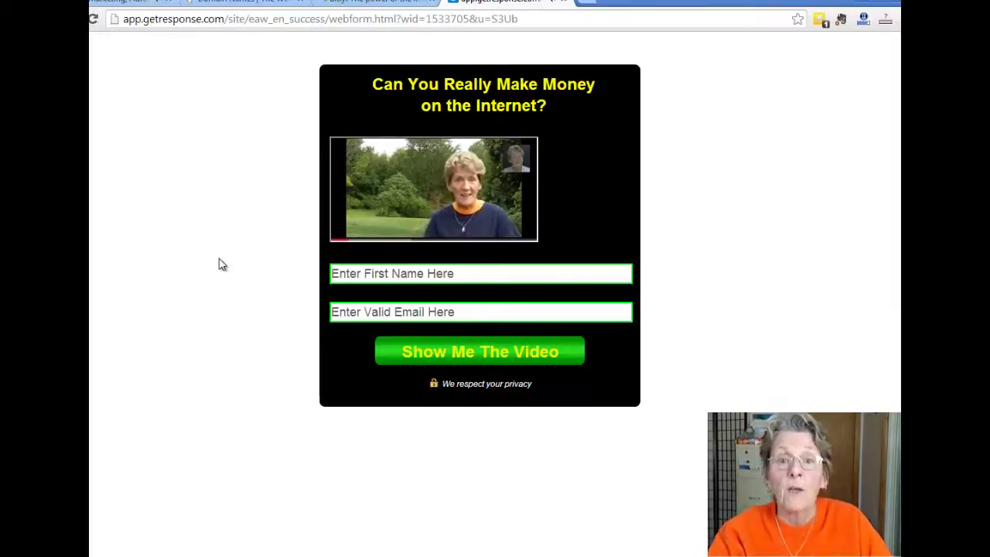
pyautogui.click(348, 225)
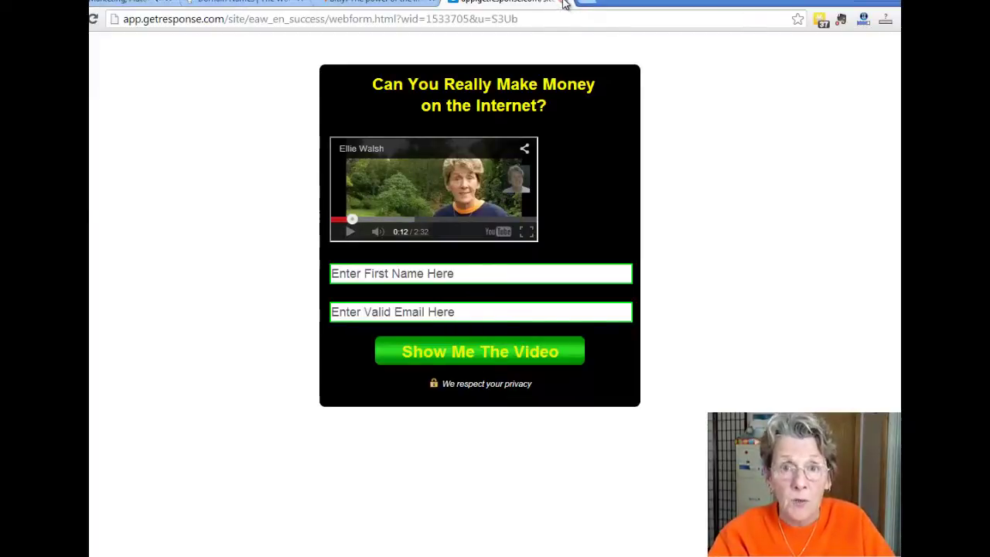
pyautogui.click(563, 4)
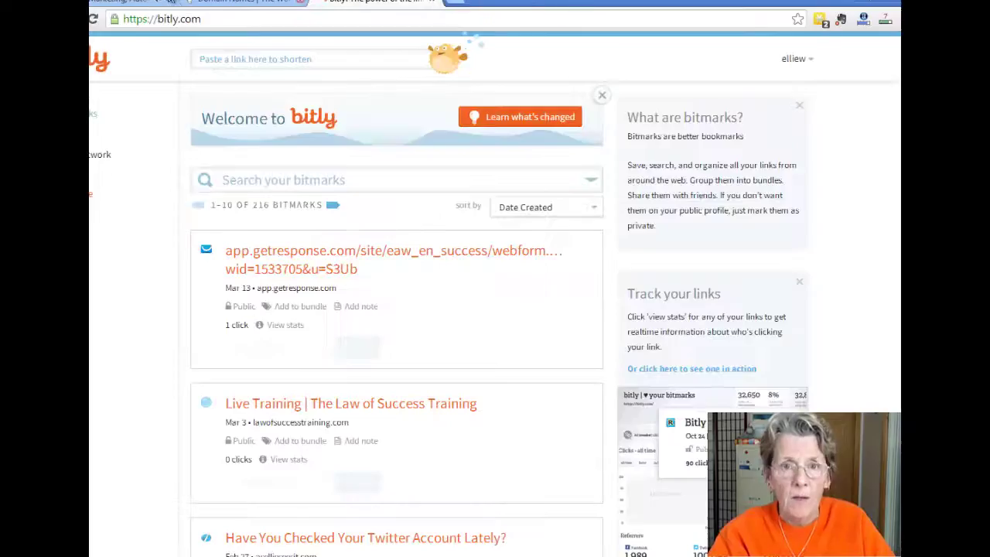
# Step: Go to GoDaddy My Account > Domains to list all 199 domains
pyautogui.click(215, 4)
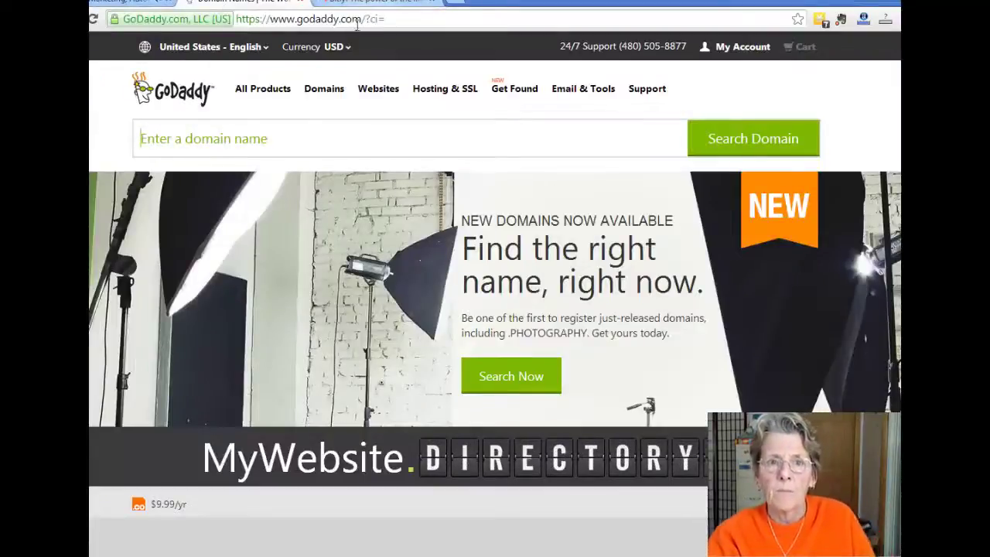
pyautogui.click(740, 48)
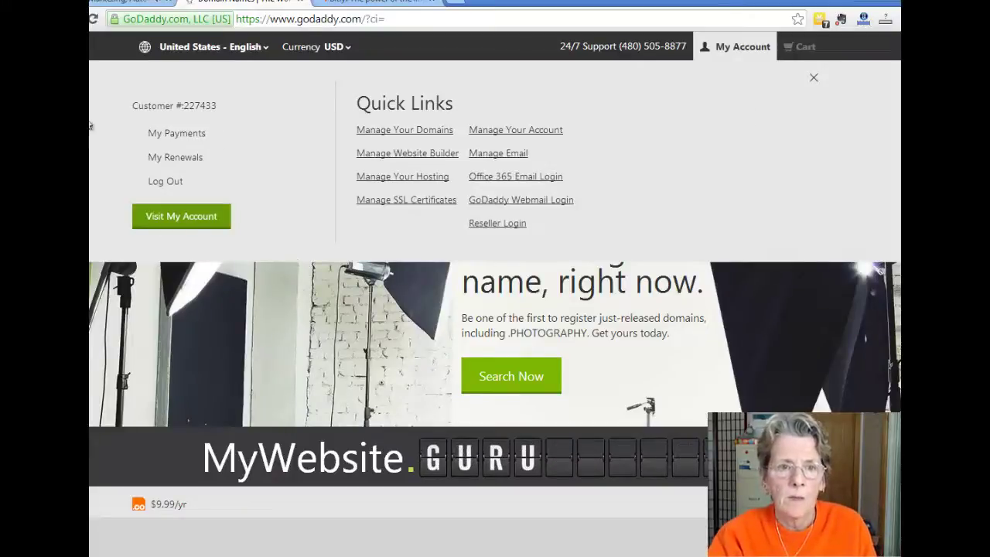
pyautogui.click(645, 150)
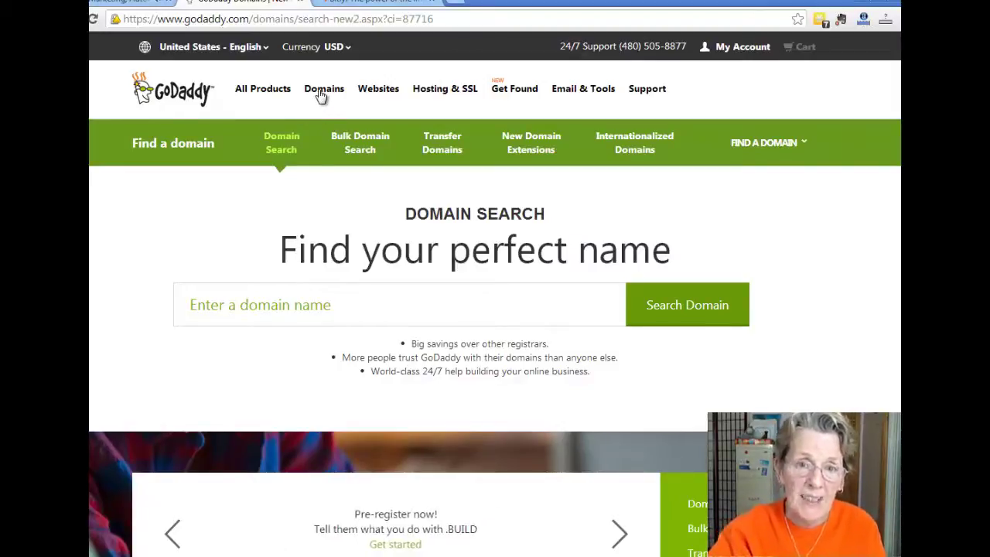
pyautogui.moveTo(321, 97)
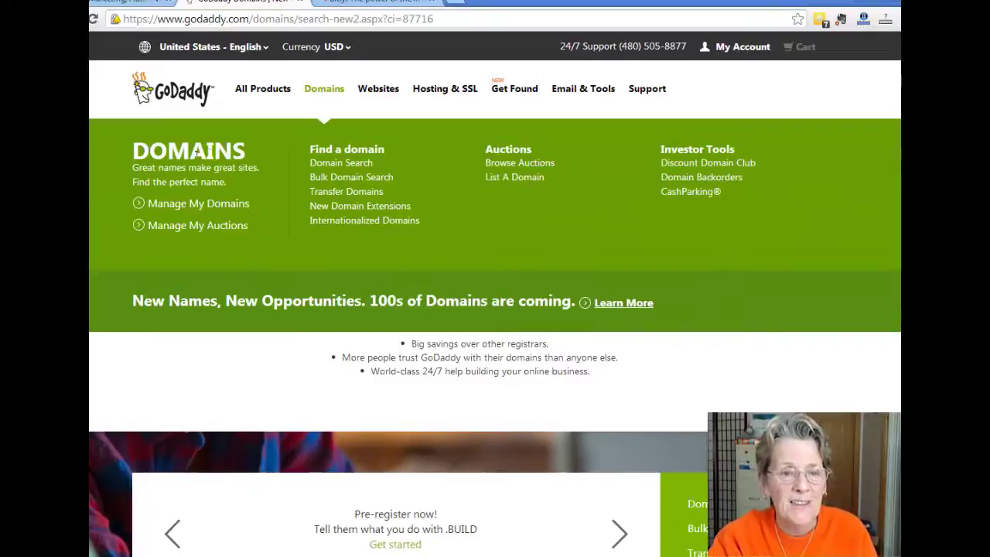
pyautogui.click(180, 205)
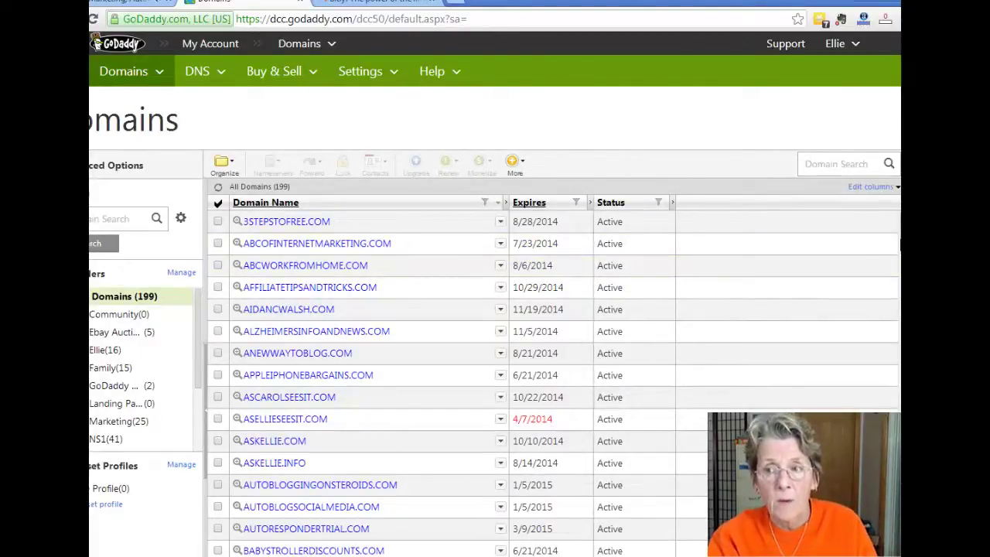
# Step: Scroll the domain list and open the Domain Details page for ELLIEWALSH.INFO
pyautogui.scroll(-2, 553, 386)
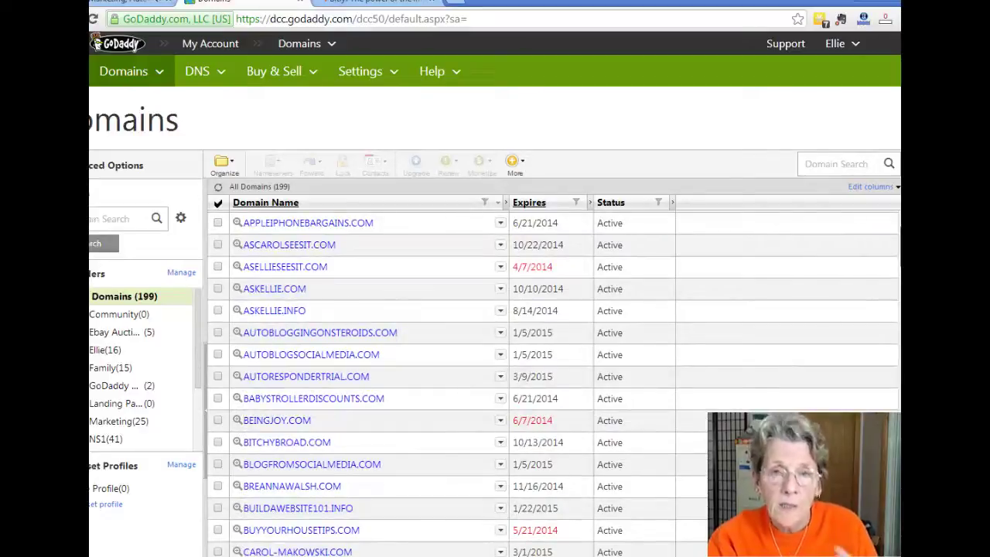
pyautogui.scroll(-10, 899, 328)
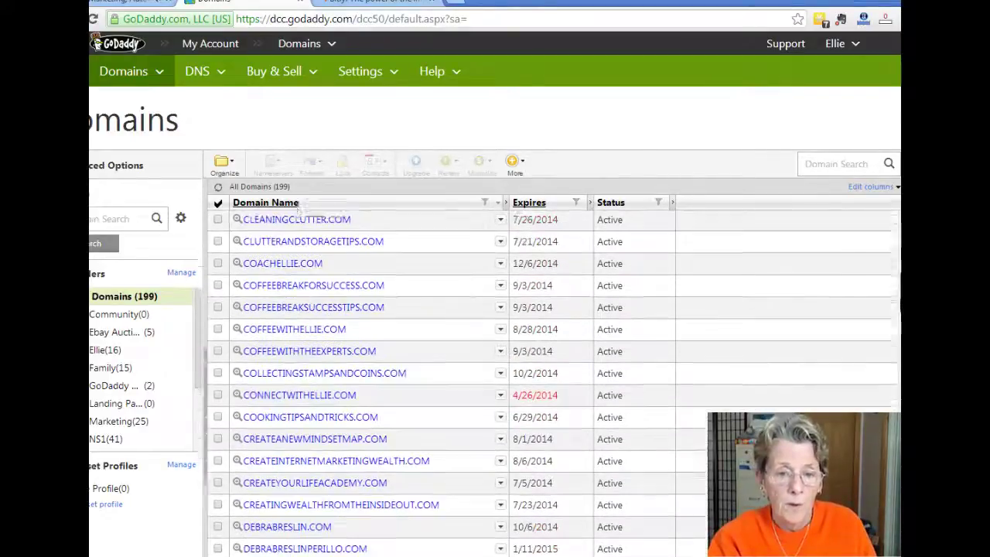
pyautogui.moveTo(899, 328); pyautogui.dragTo(899, 364)
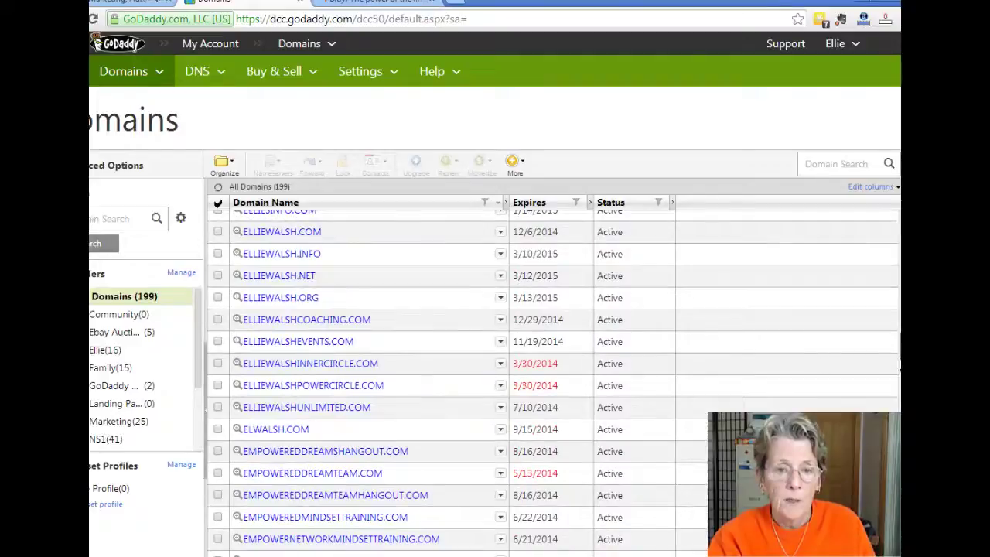
pyautogui.click(258, 255)
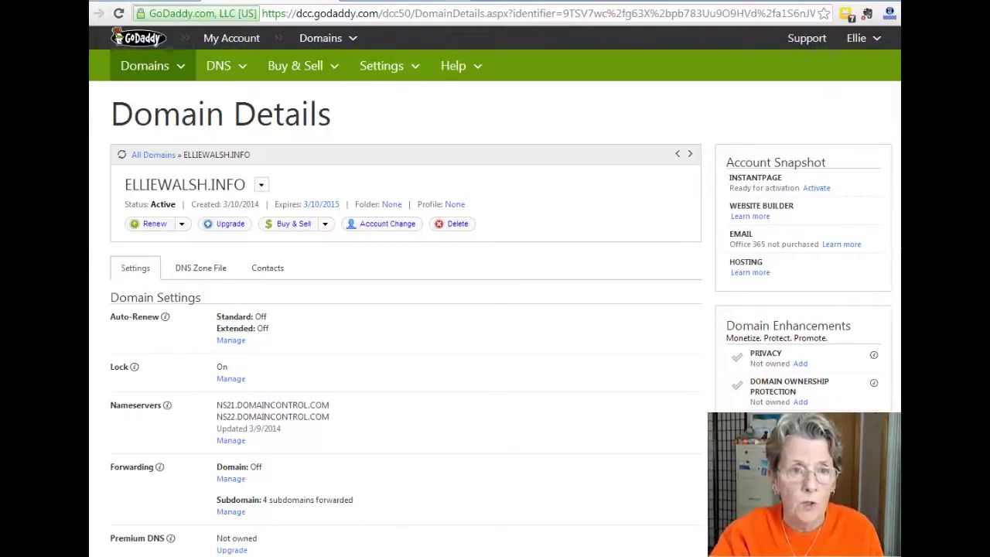
pyautogui.click(480, 3)
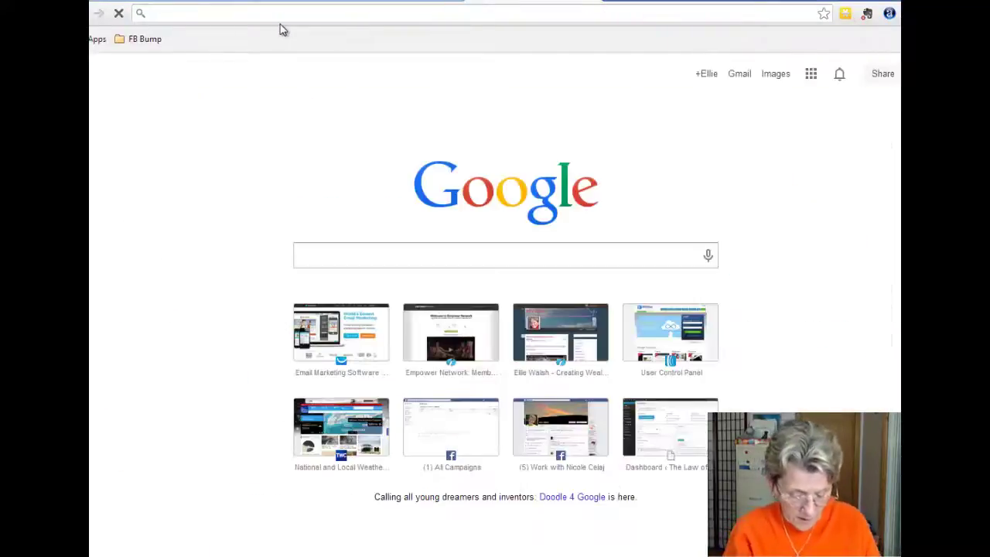
# Step: Load internetsuccessgr.elliewalsh.info in the new tab using the address-bar suggestion
pyautogui.write('inter')
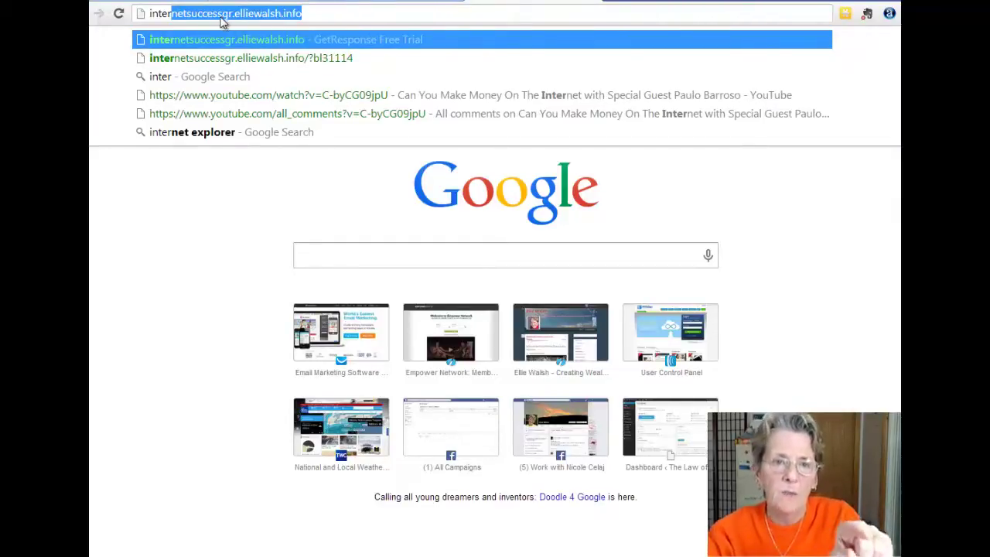
pyautogui.click(333, 14)
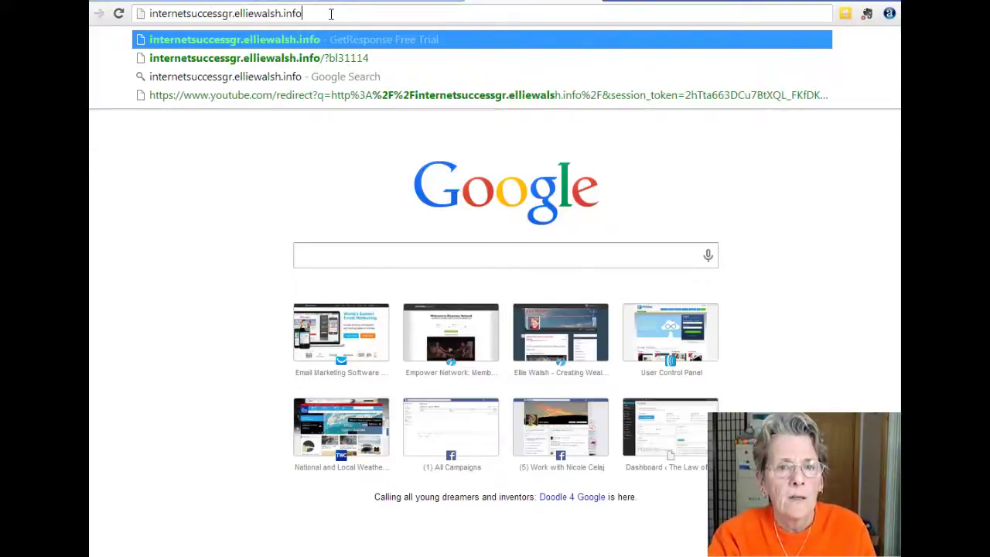
pyautogui.press('Return')
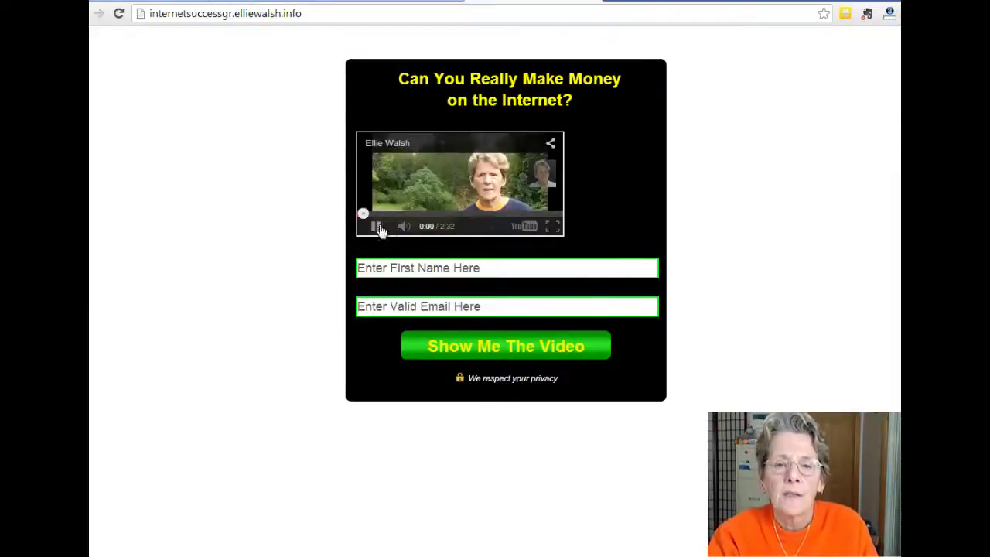
# Step: Pause the opt-in page video, check GoDaddy's forwarding list, and return to GetResponse's Publish step
pyautogui.click(376, 228)
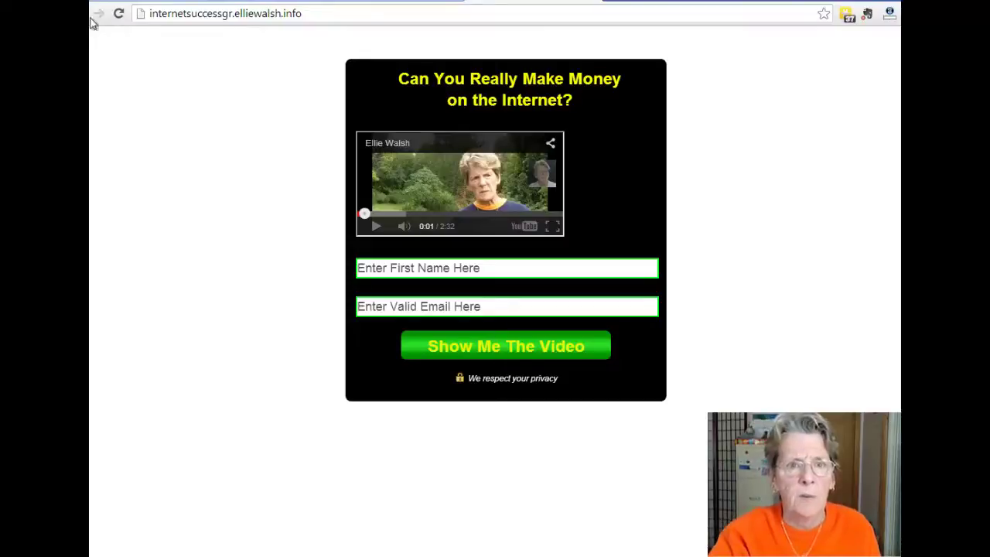
pyautogui.click(267, 2)
pyautogui.scroll(-1, 422, 324)
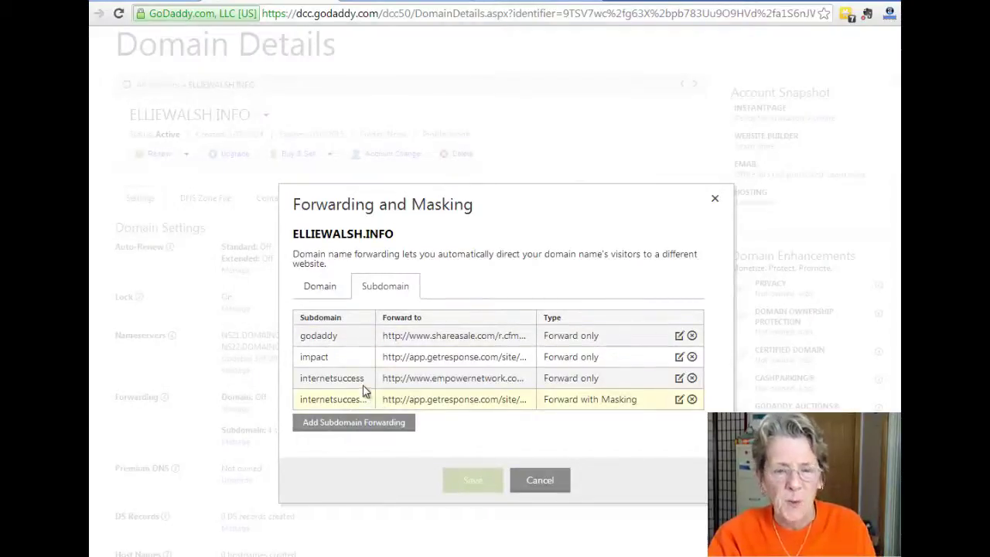
pyautogui.click(148, 2)
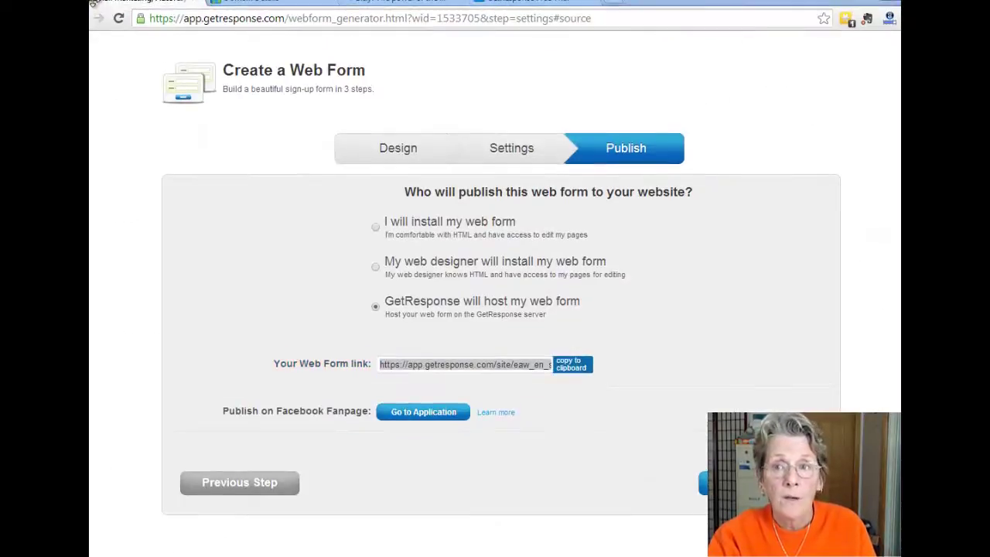
# Step: Copy the hosted web form link and paste it over the URL line in Notepad
pyautogui.click(574, 367)
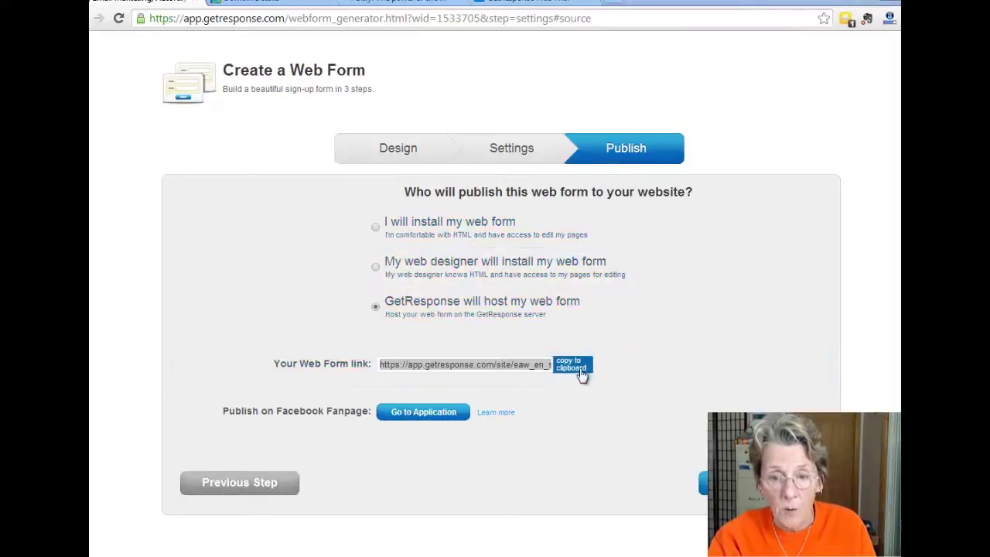
pyautogui.click(574, 366)
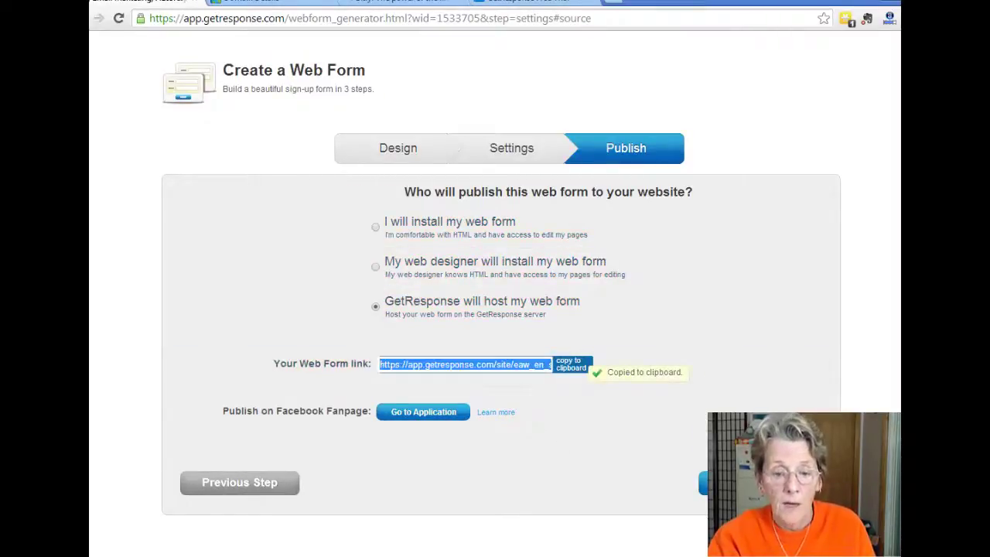
pyautogui.hotkey('alt', 'Tab')
pyautogui.click(631, 185)
pyautogui.hotkey('ctrl', 'a')
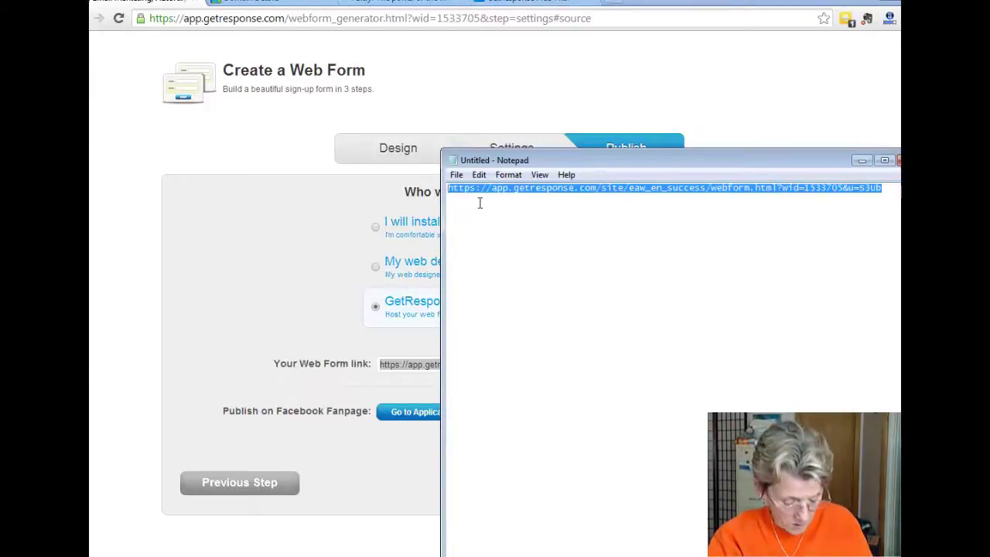
pyautogui.hotkey('ctrl', 'v')
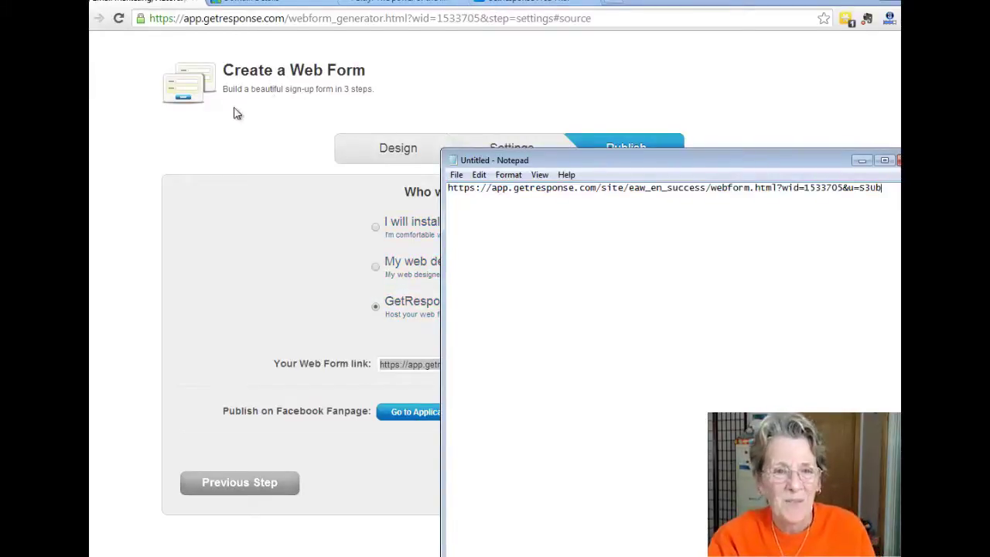
pyautogui.click(267, 7)
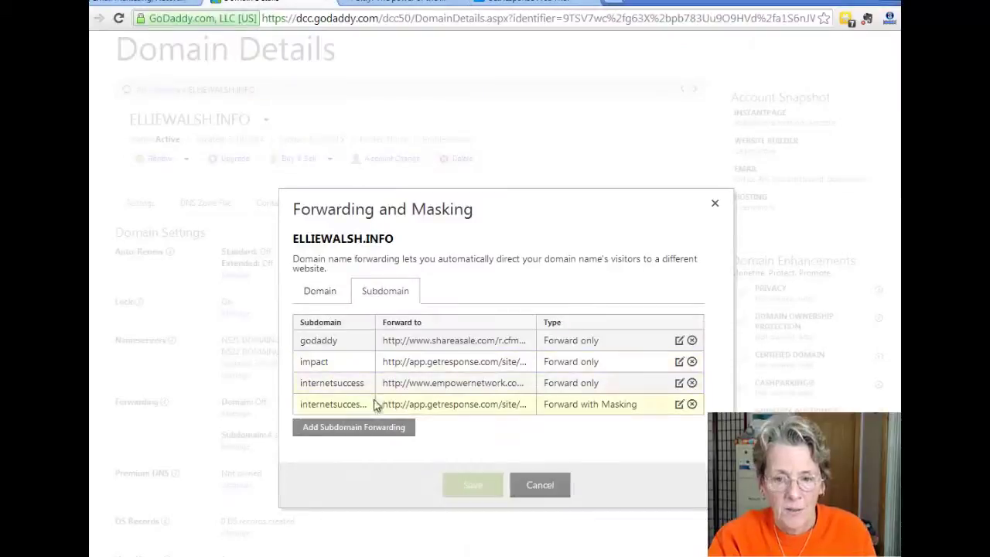
# Step: Open the internetsuccessGR subdomain forward and compare its Forward to URL with the Notepad link
pyautogui.click(680, 404)
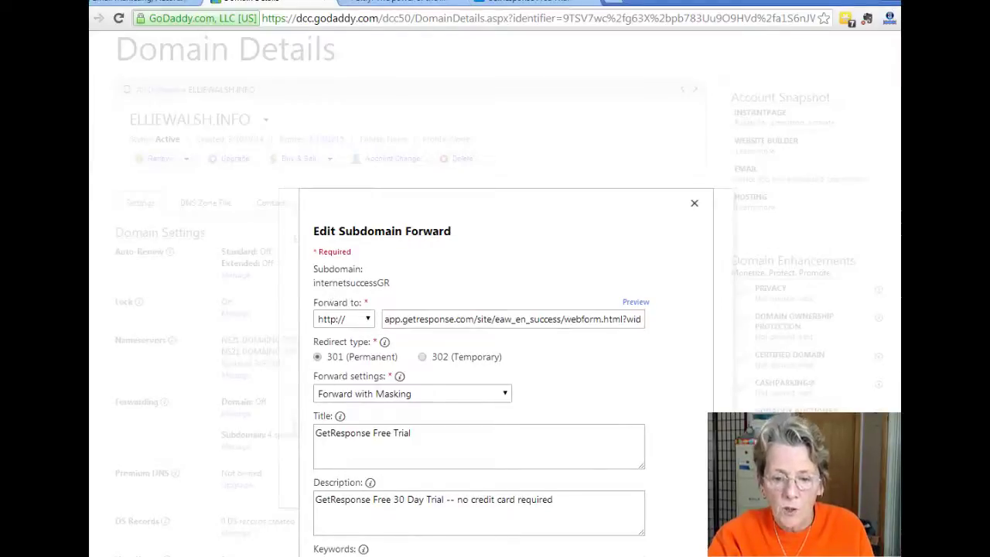
pyautogui.hotkey('alt', 'Tab')
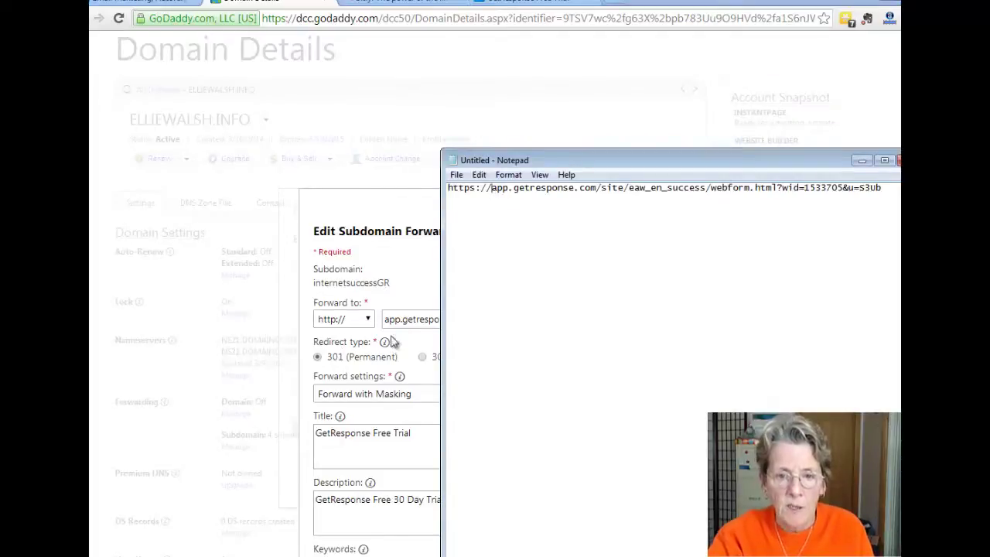
pyautogui.click(206, 213)
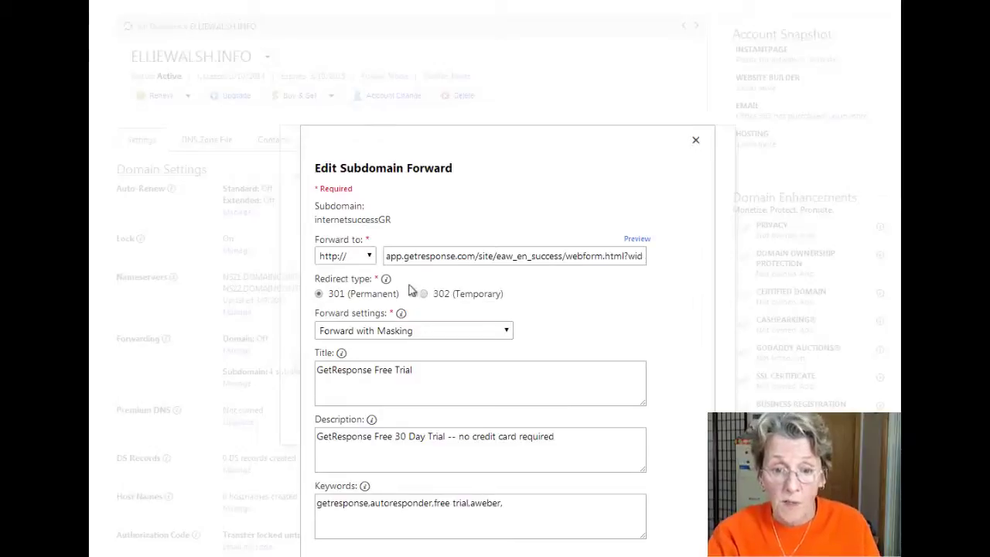
# Step: Close the subdomain forward dialogs, try domain-level Forward with Masking, then cancel without saving
pyautogui.click(696, 142)
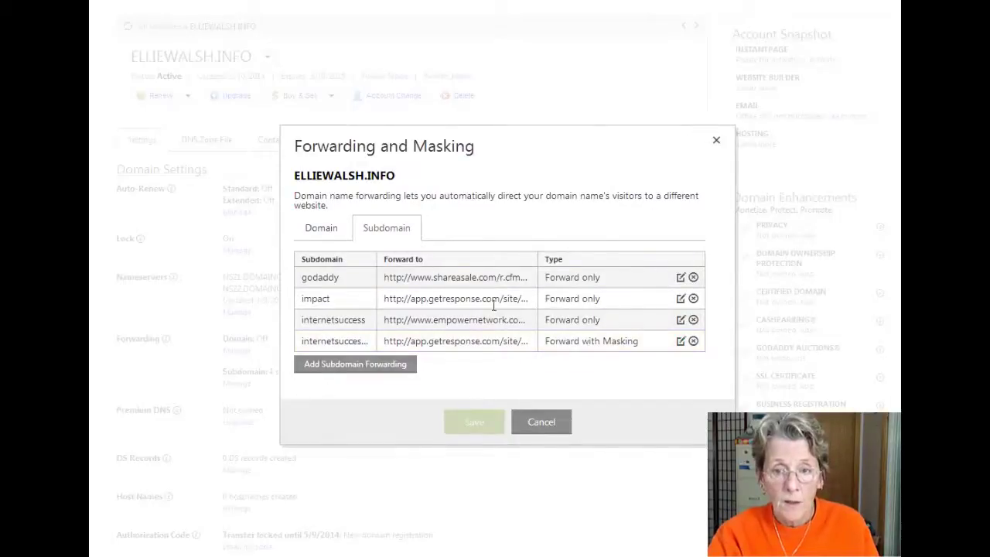
pyautogui.click(715, 141)
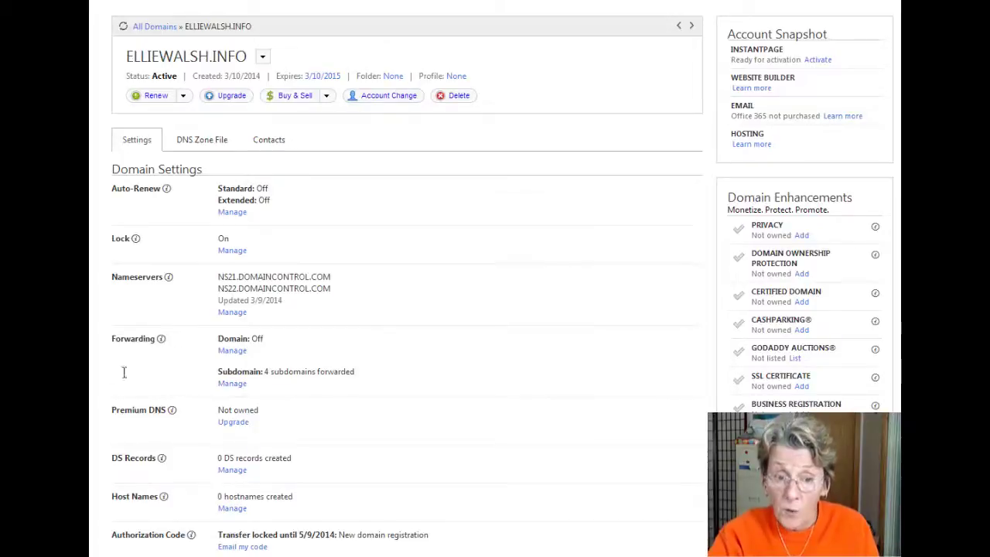
pyautogui.click(232, 351)
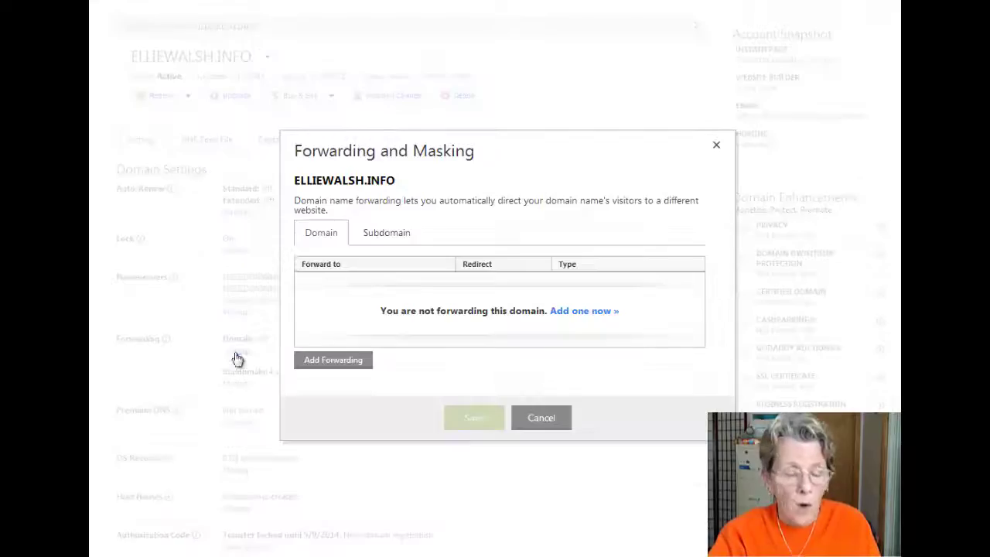
pyautogui.click(563, 317)
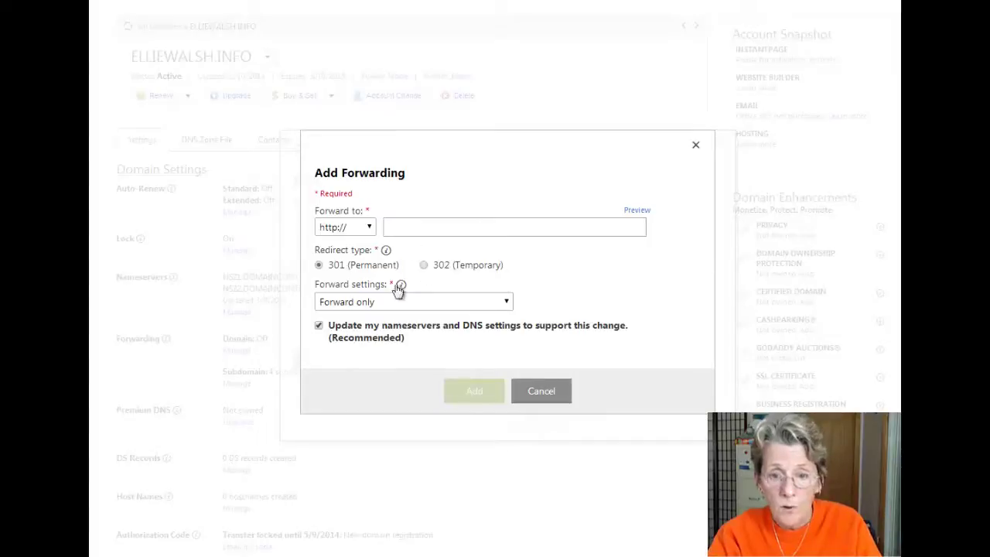
pyautogui.click(506, 302)
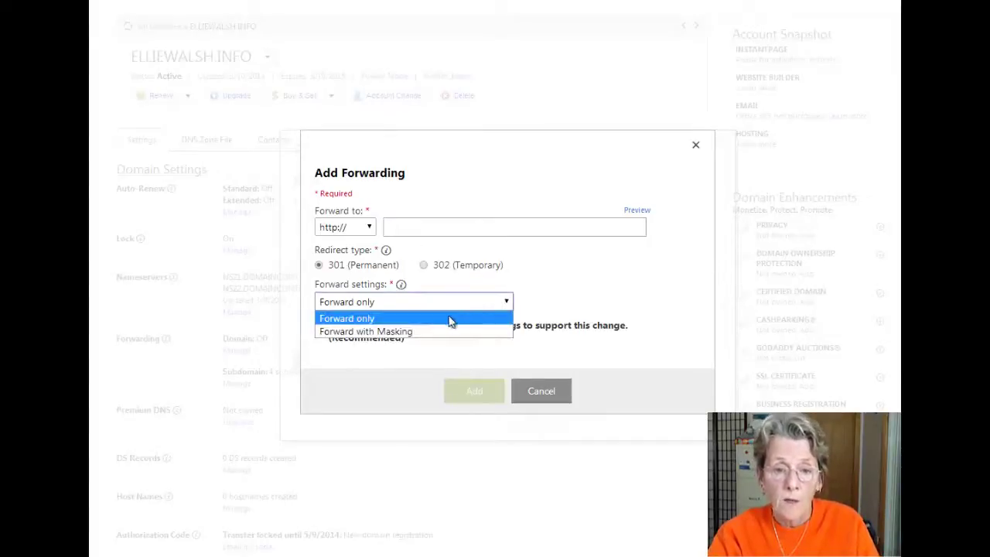
pyautogui.click(436, 330)
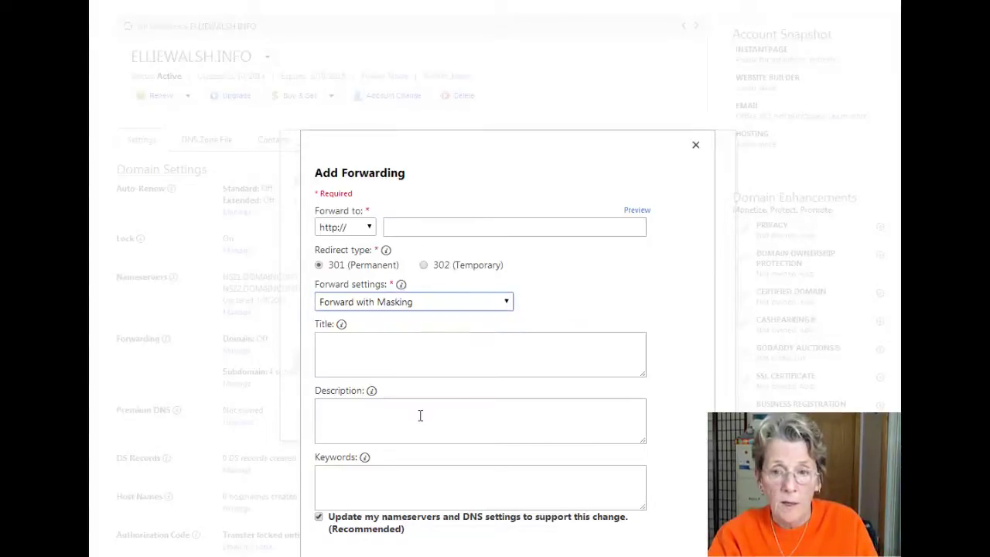
pyautogui.click(696, 148)
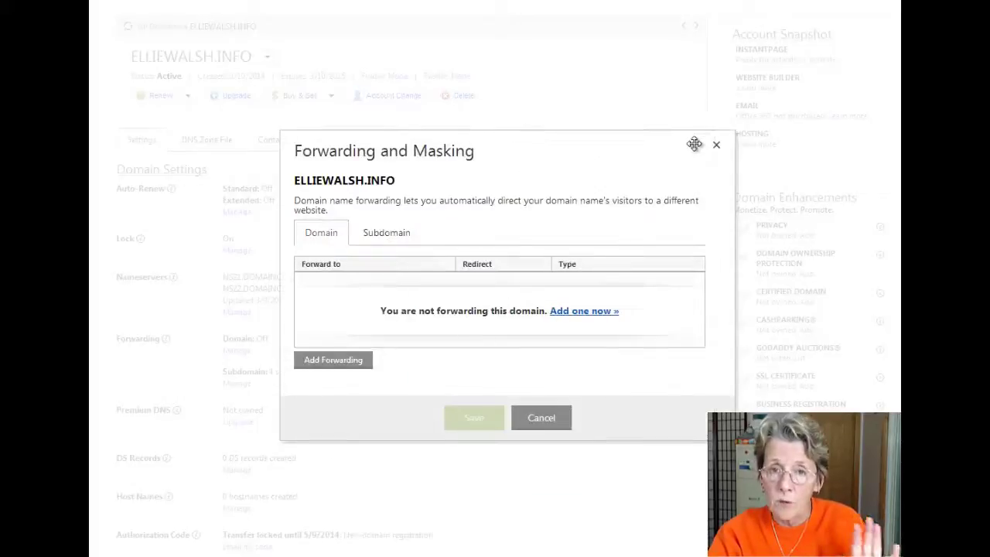
pyautogui.click(541, 419)
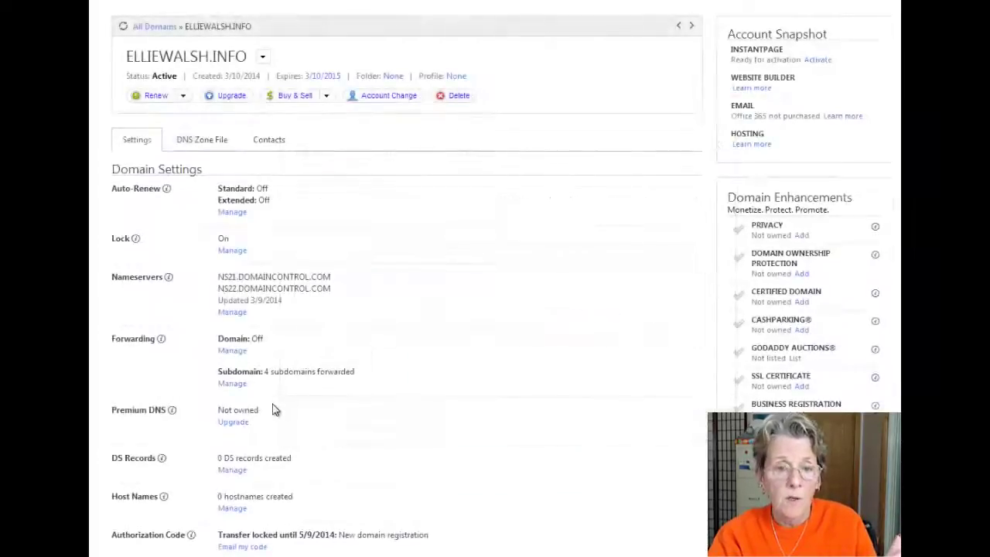
# Step: Start a new subdomain forward named moreinfo for ELLIEWALSH.INFO
pyautogui.click(232, 384)
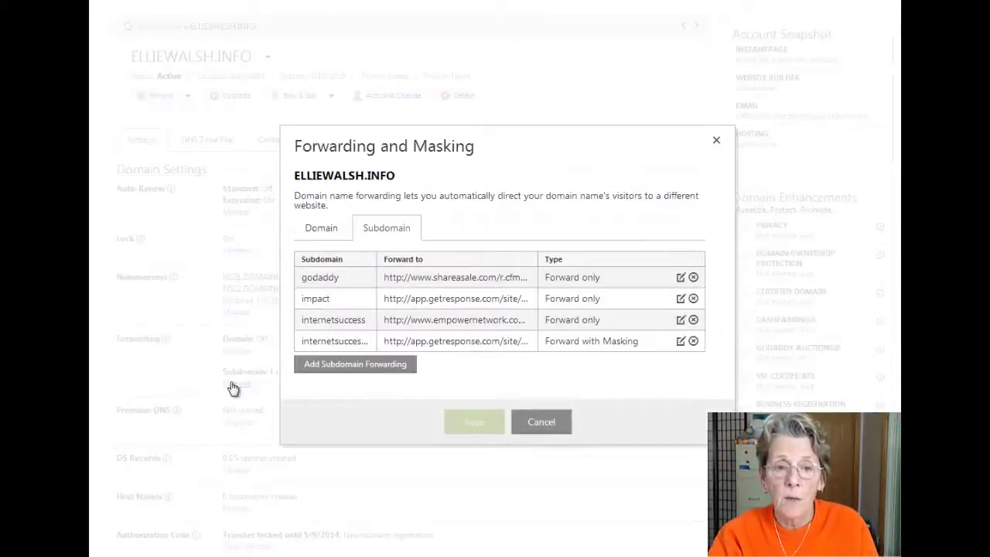
pyautogui.click(325, 363)
pyautogui.click(335, 220)
pyautogui.write('moreinfo')
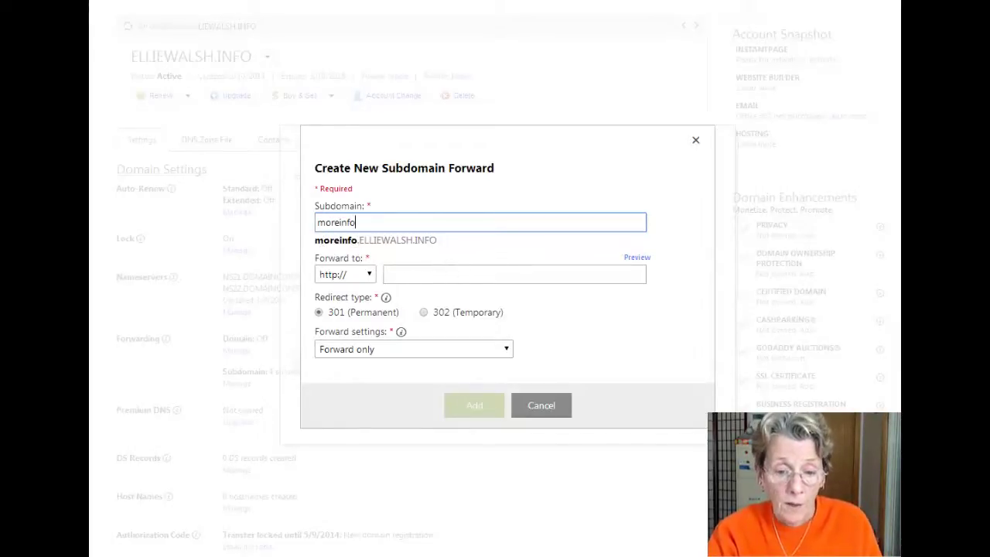
# Step: Paste the GetResponse web form link from Notepad into the Forward to field
pyautogui.hotkey('alt', 'Tab')
pyautogui.moveTo(494, 125); pyautogui.dragTo(880, 132)
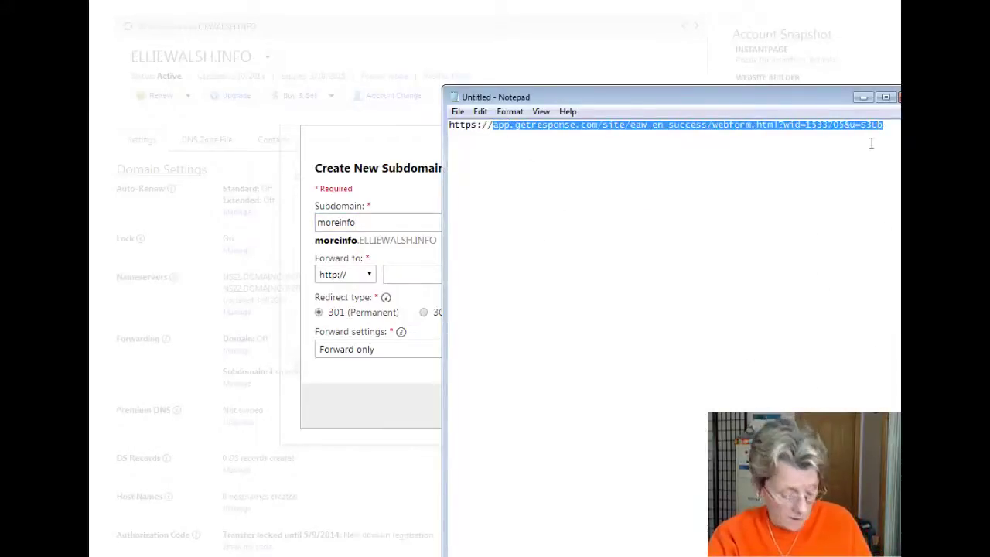
pyautogui.click(408, 276)
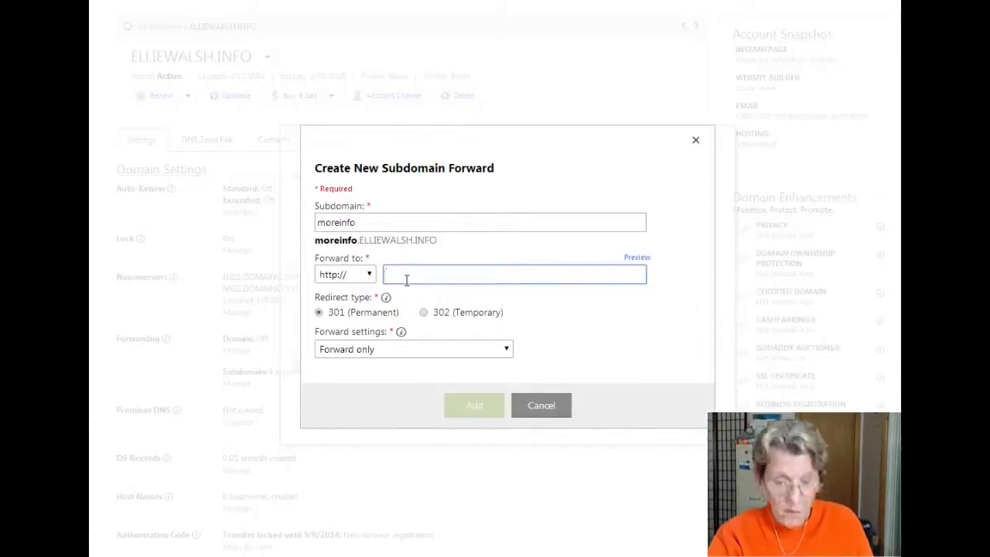
pyautogui.hotkey('ctrl', 'v')
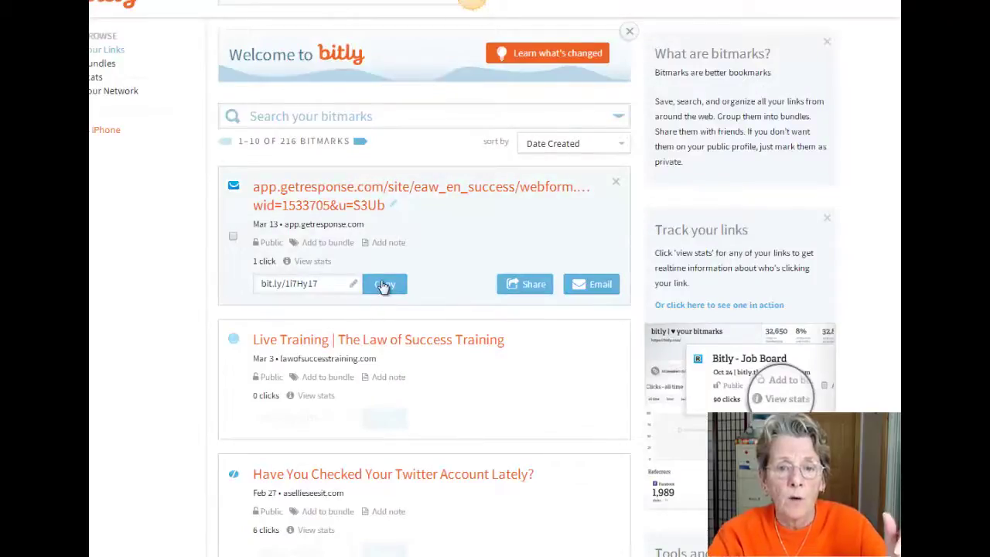
# Step: Test the getresponse bitmark's short link in a new tab, then close that tab
pyautogui.click(384, 284)
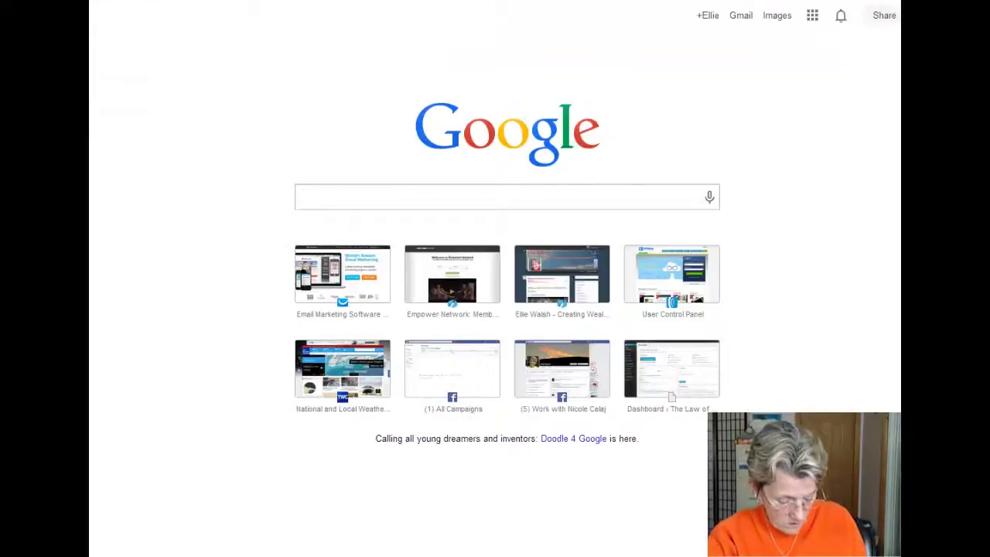
pyautogui.write('http://bit.ly/1f7Fy17')
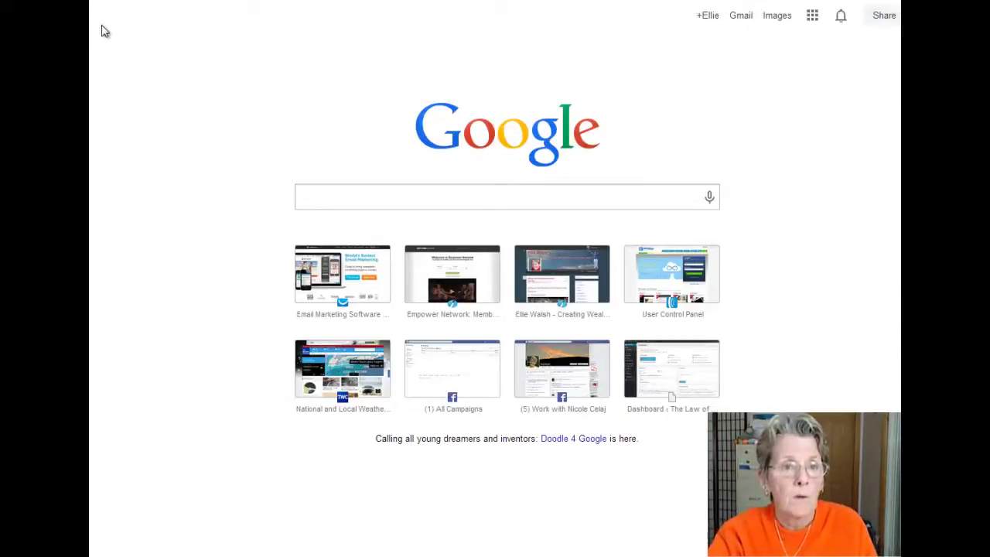
pyautogui.press('Return')
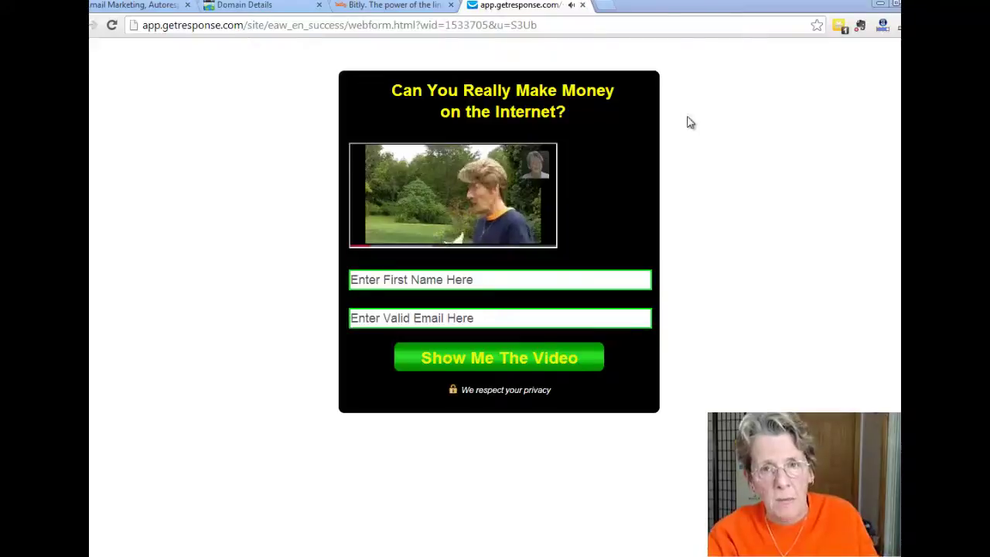
pyautogui.click(584, 6)
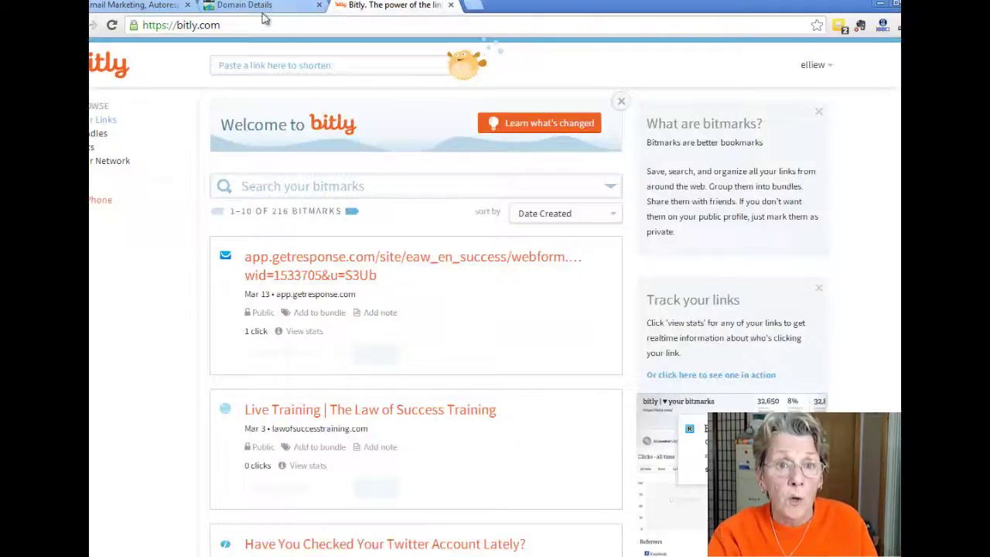
# Step: Set the moreinfo forward to Forward with Masking, add it, and close the Forwarding and Masking dialog
pyautogui.click(244, 5)
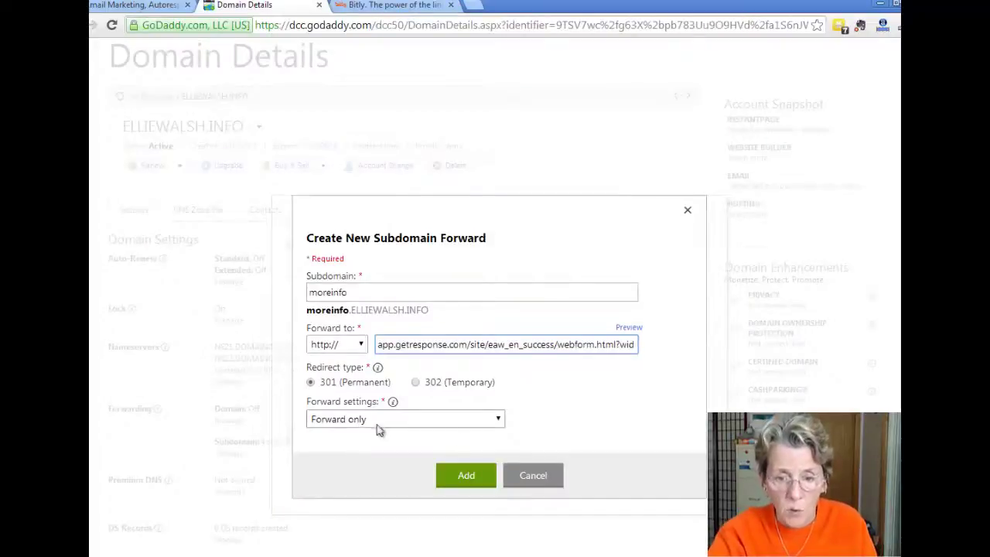
pyautogui.click(498, 423)
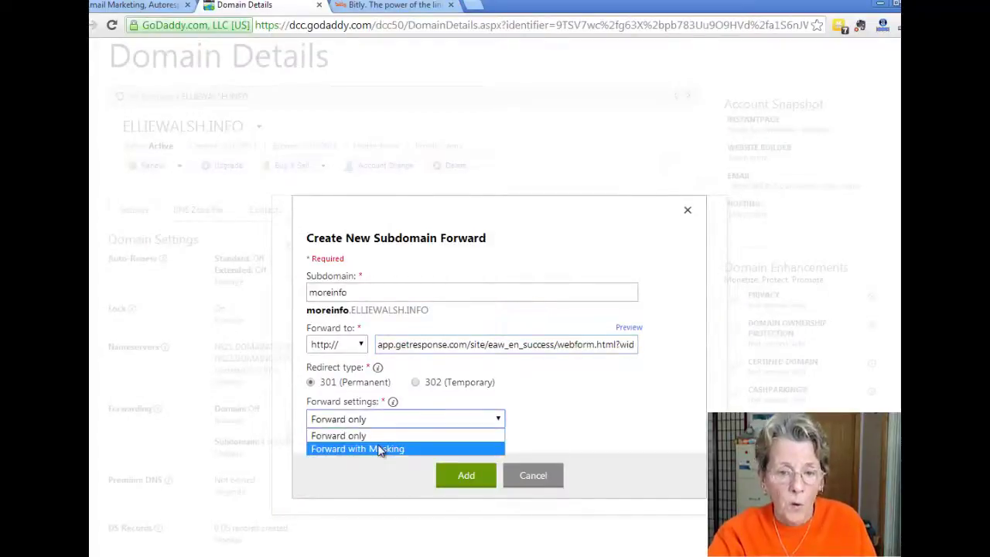
pyautogui.click(380, 449)
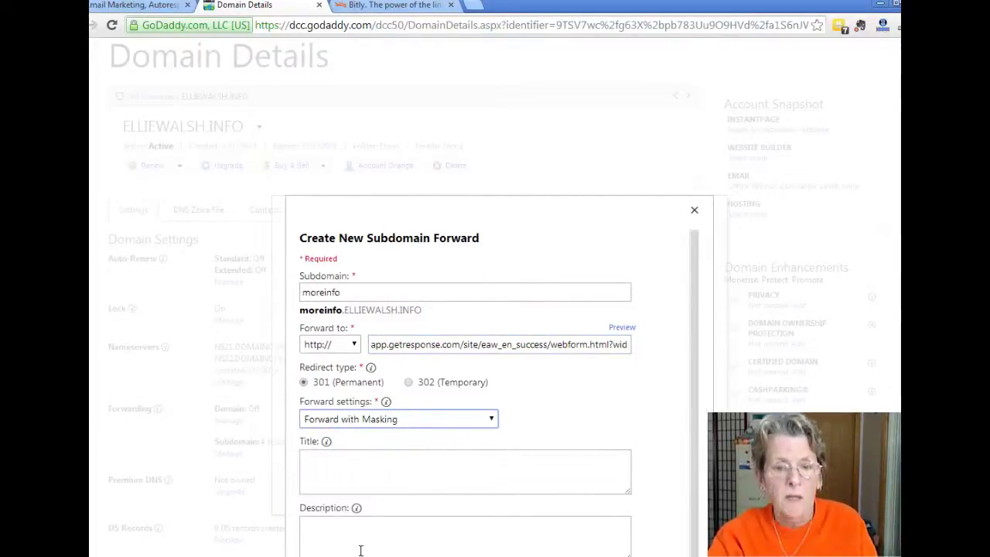
pyautogui.scroll(-1, 692, 464)
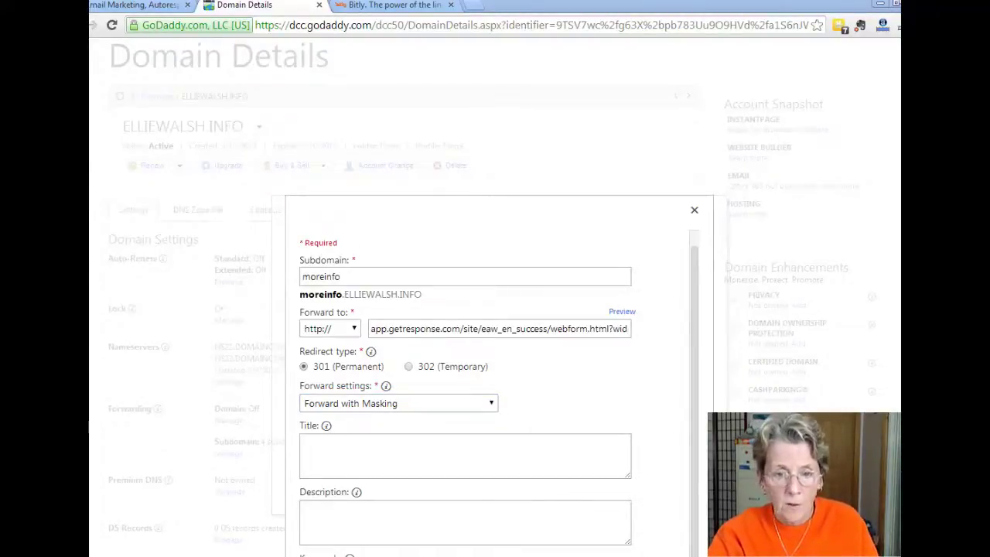
pyautogui.scroll(-3, 464, 387)
pyautogui.click(464, 474)
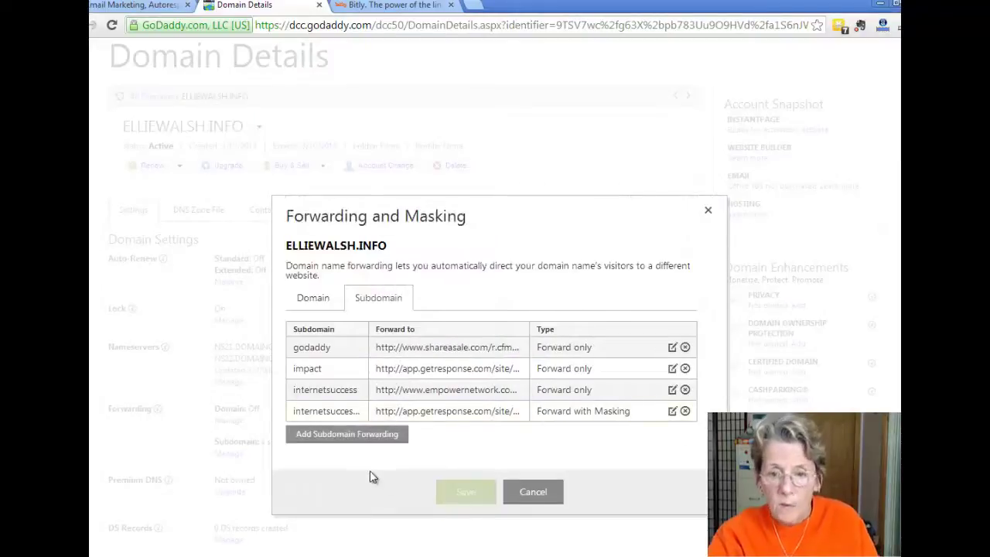
pyautogui.click(706, 210)
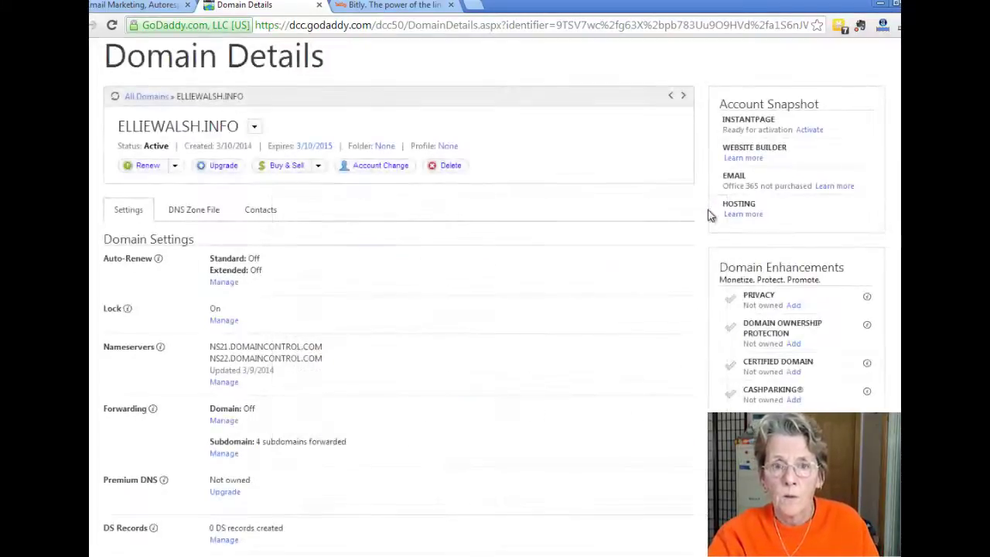
pyautogui.click(395, 6)
# Step: Revisit the GetResponse web form tab, then minimize Chrome and Notepad to show the desktop
pyautogui.click(147, 6)
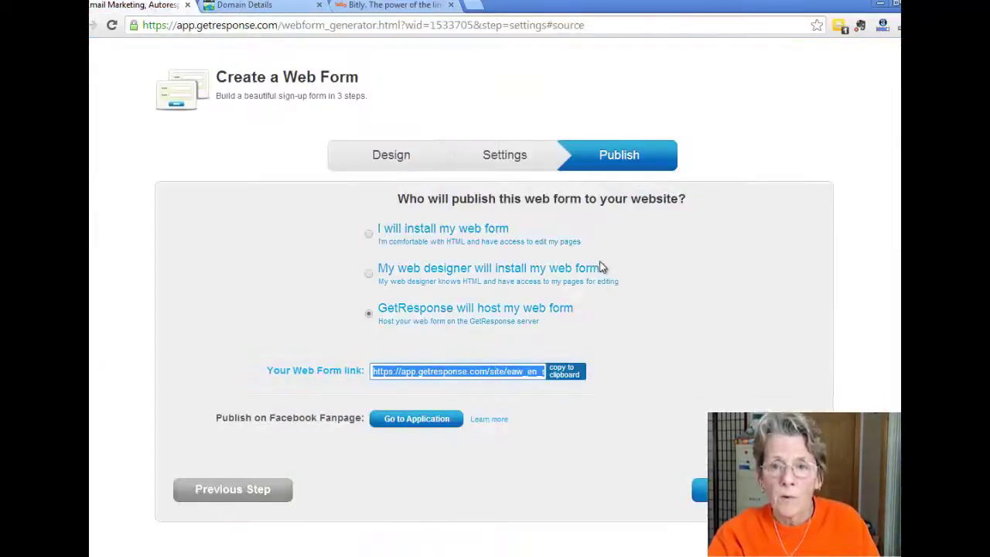
pyautogui.scroll(2, 610, 259)
pyautogui.moveTo(561, 87)
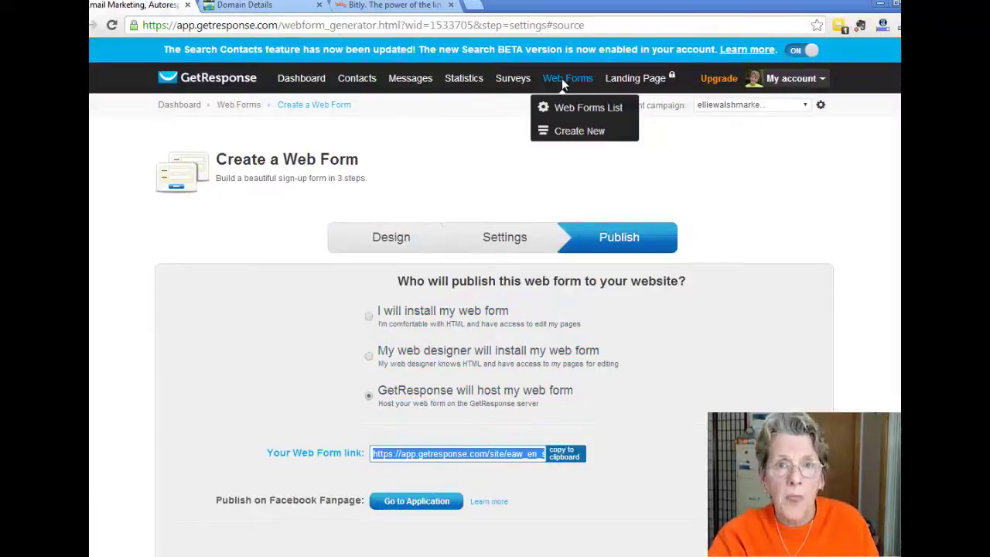
pyautogui.click(880, 6)
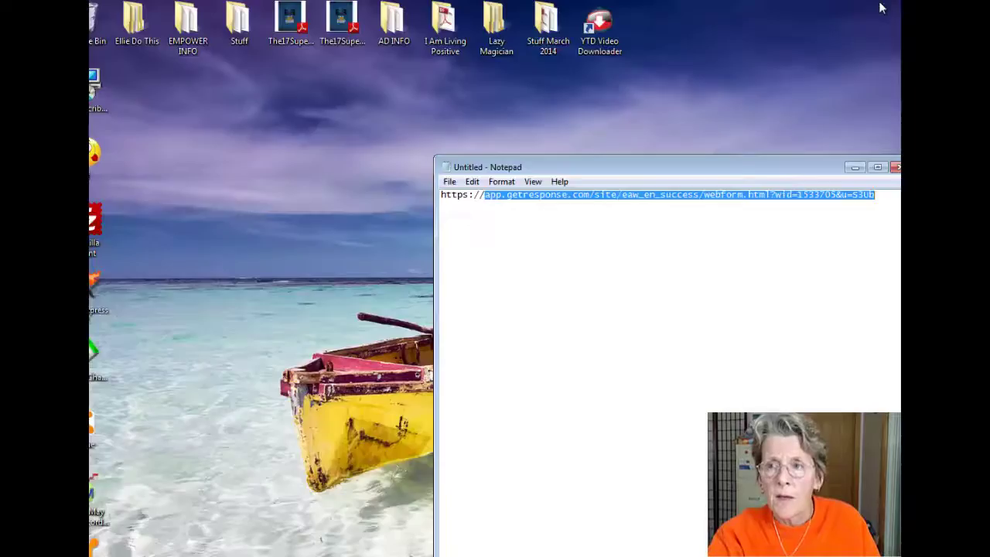
pyautogui.click(855, 167)
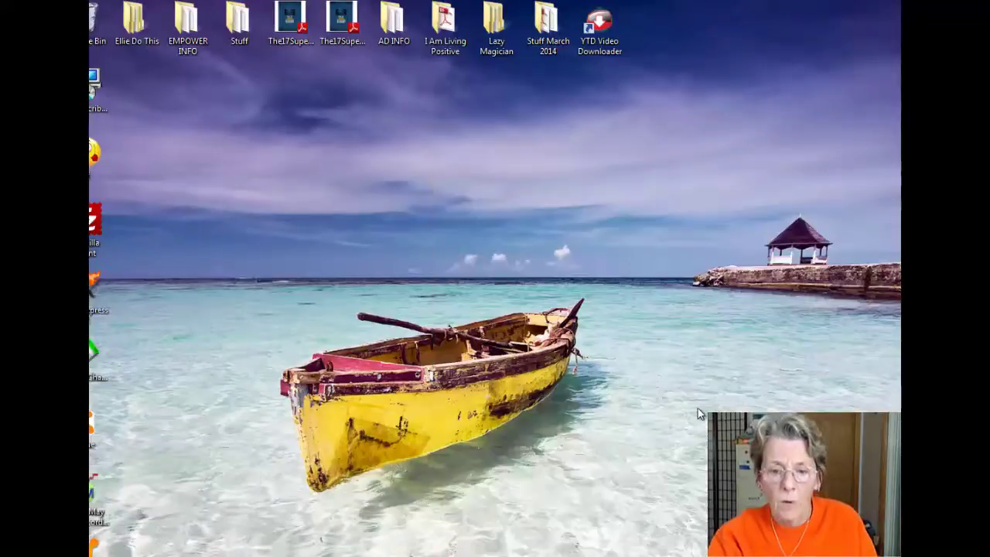